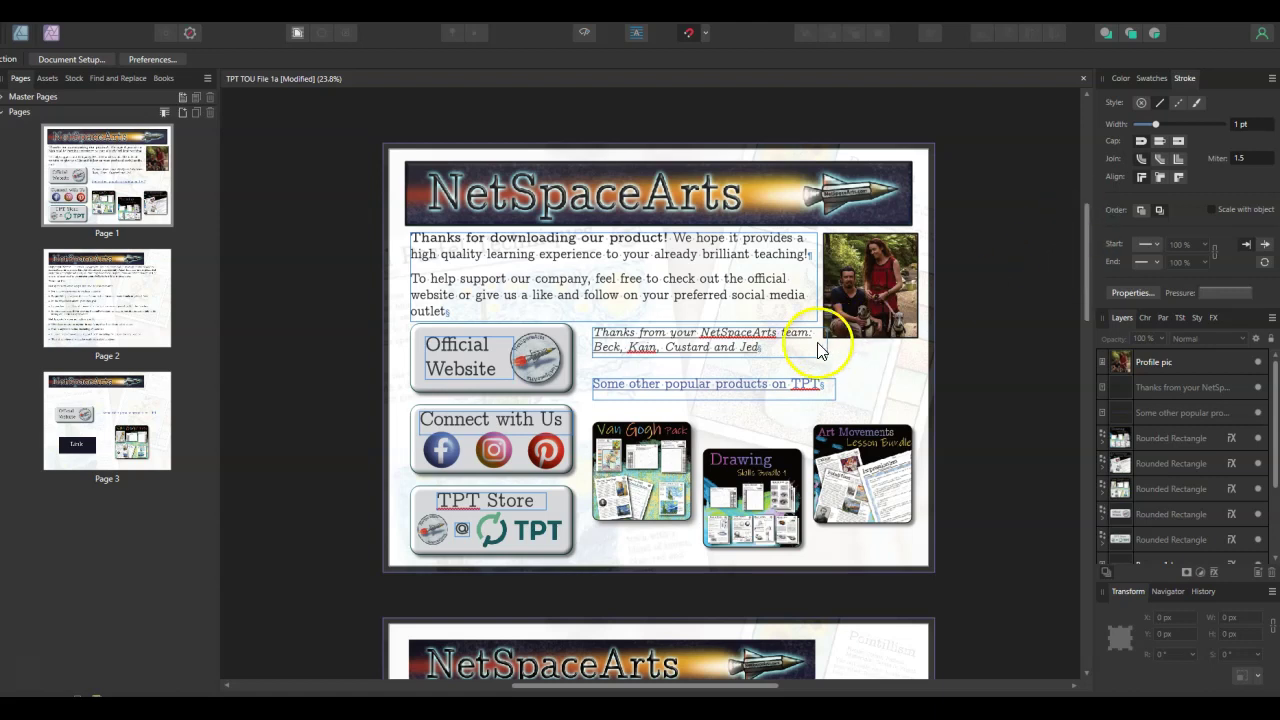
Look over the text, link buttons and product images on page 1, and go on to page 3.
{"action": "mouse_move", "coordinate": [1085, 221]}
{"action": "left_mouse_down"}
{"action": "mouse_move", "coordinate": [1082, 296]}
{"action": "mouse_move", "coordinate": [1088, 243]}
{"action": "left_mouse_up"}
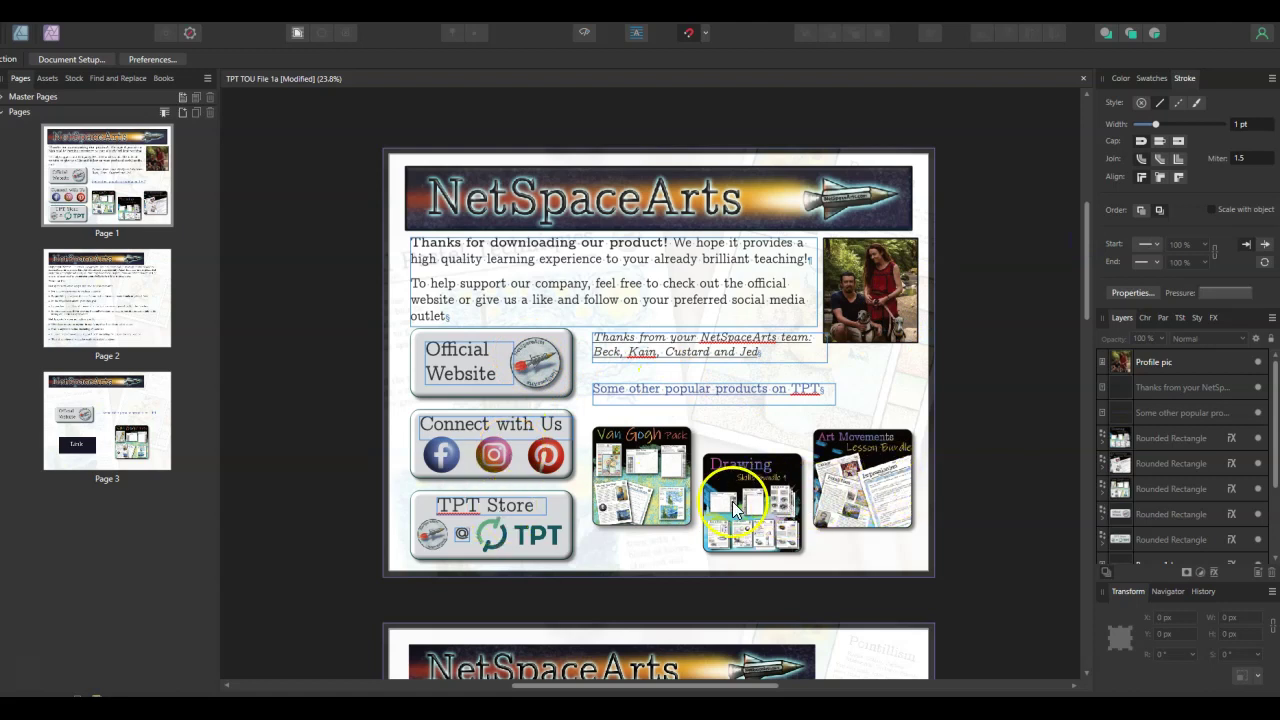
{"action": "left_click", "coordinate": [790, 395]}
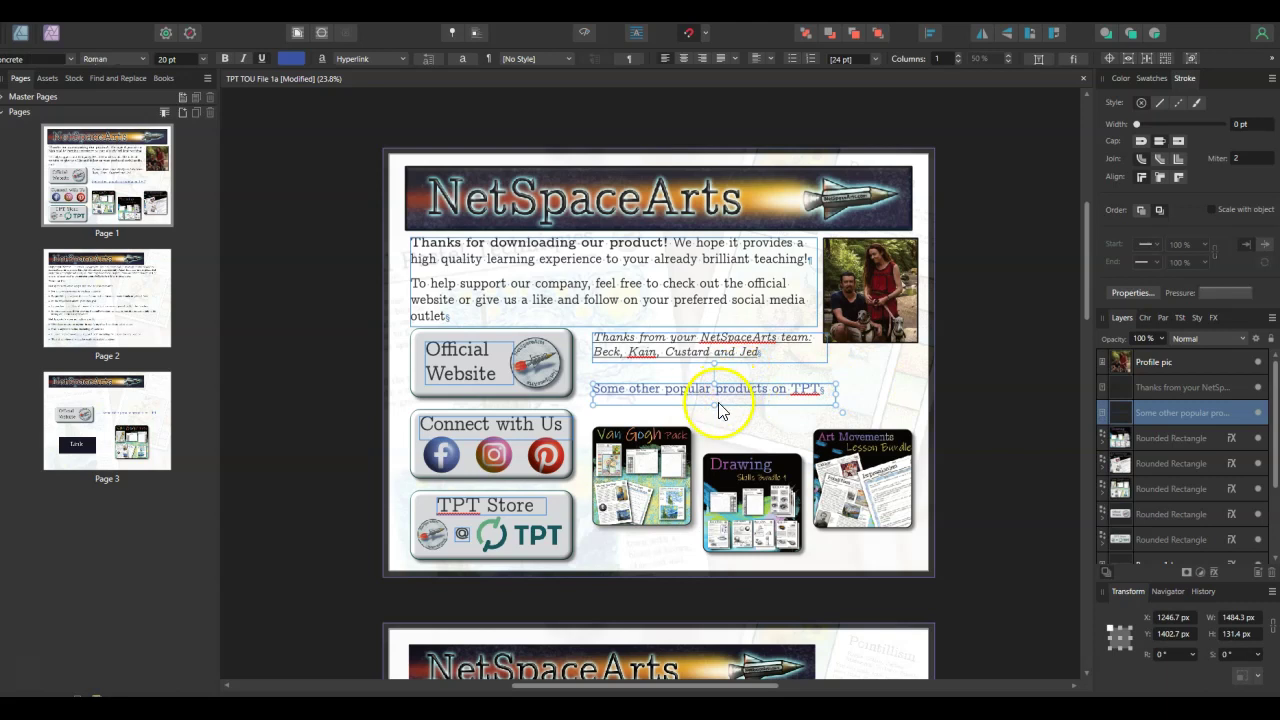
{"action": "scroll", "coordinate": [755, 397], "scroll_direction": "up", "scroll_amount": 2}
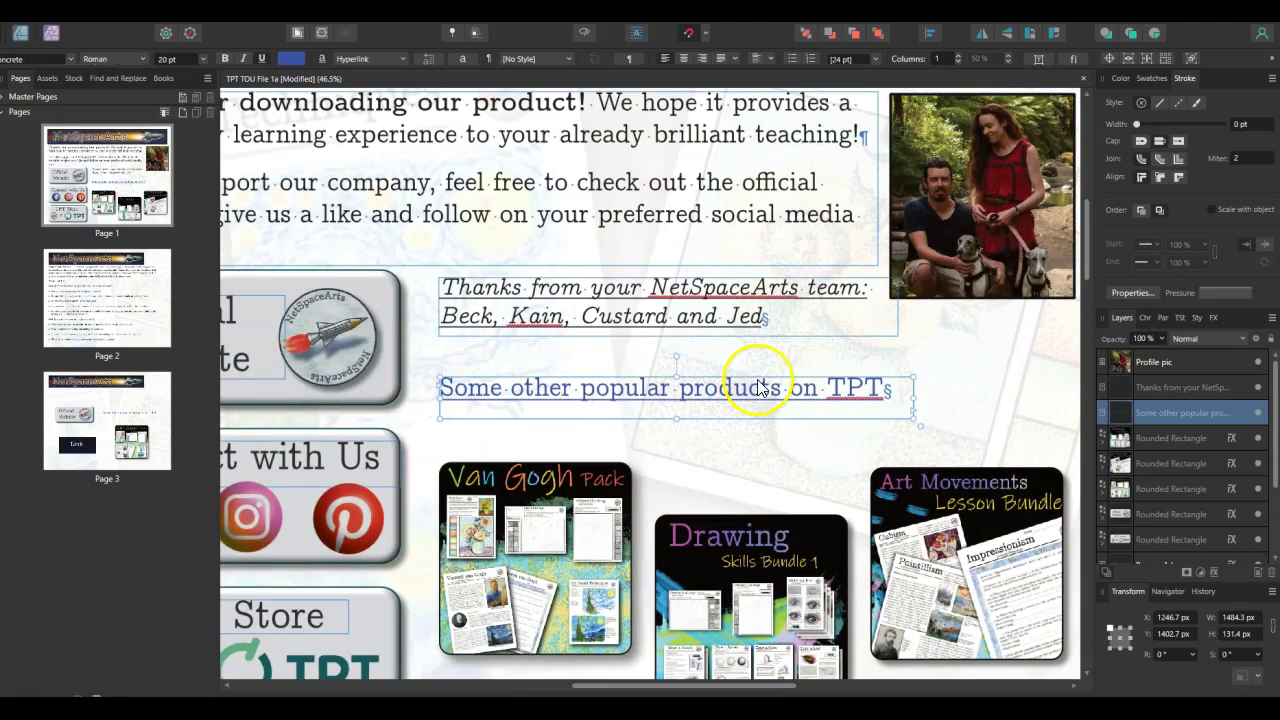
{"action": "scroll", "coordinate": [757, 386], "scroll_direction": "down", "scroll_amount": 2}
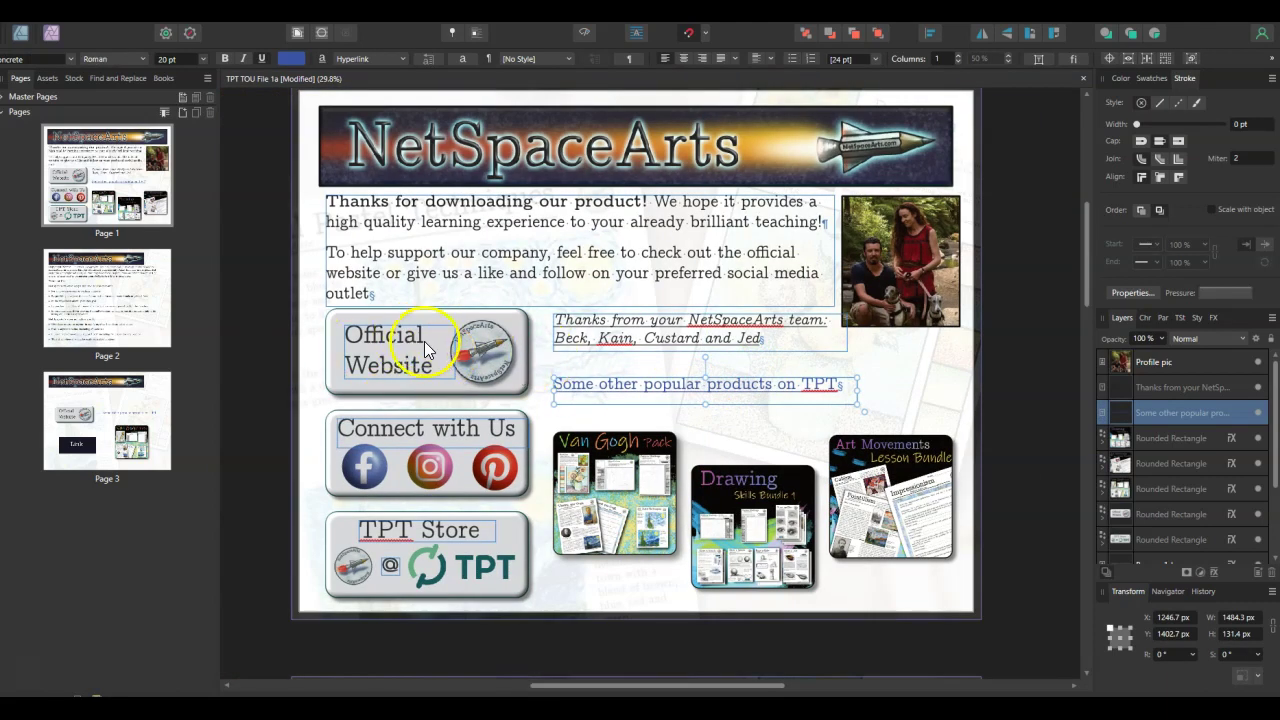
{"action": "scroll", "coordinate": [357, 447], "scroll_direction": "down", "scroll_amount": 1}
{"action": "scroll", "coordinate": [375, 430], "scroll_direction": "down", "scroll_amount": 2}
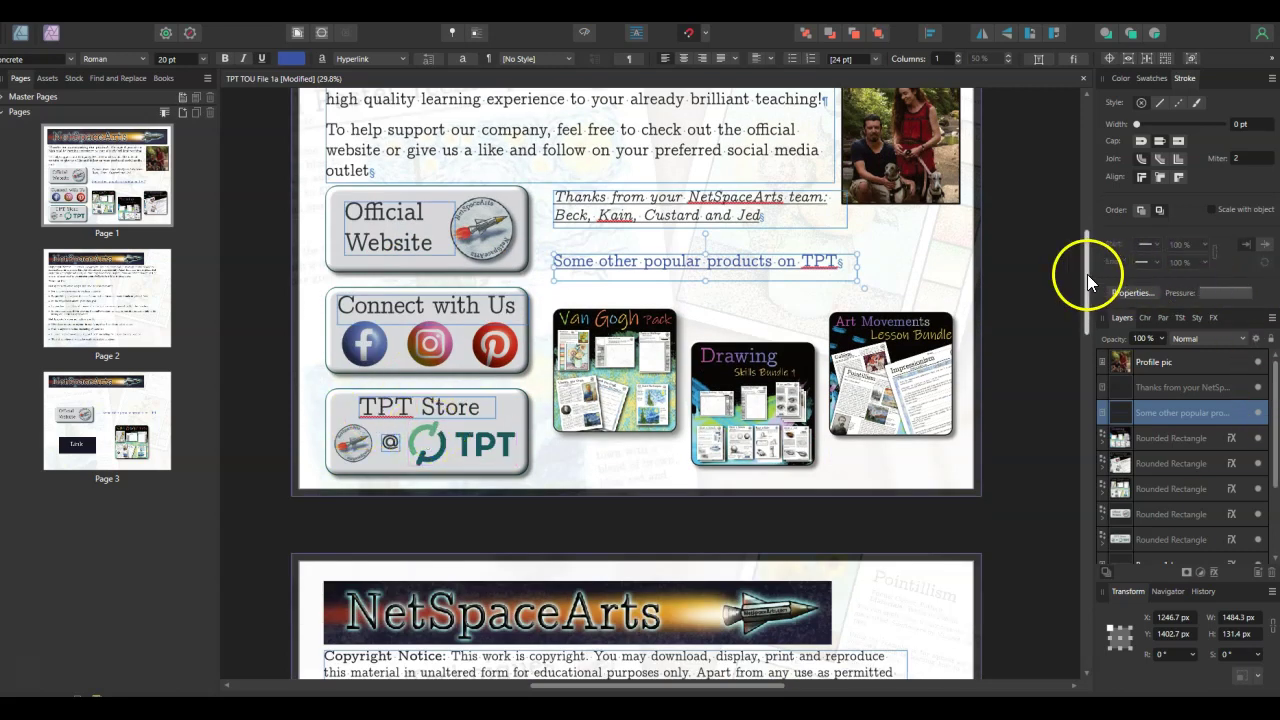
{"action": "left_click_drag", "start_coordinate": [1087, 274], "coordinate": [1086, 274]}
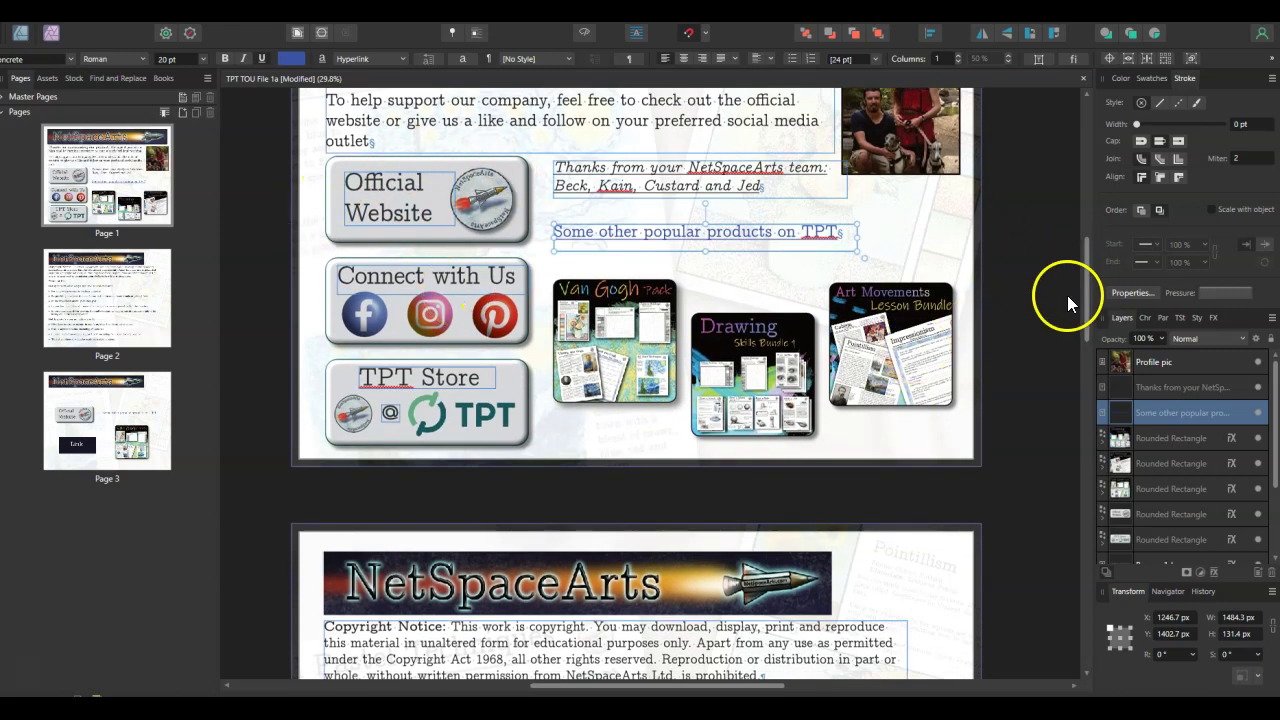
{"action": "left_click_drag", "start_coordinate": [1089, 276], "coordinate": [1063, 512]}
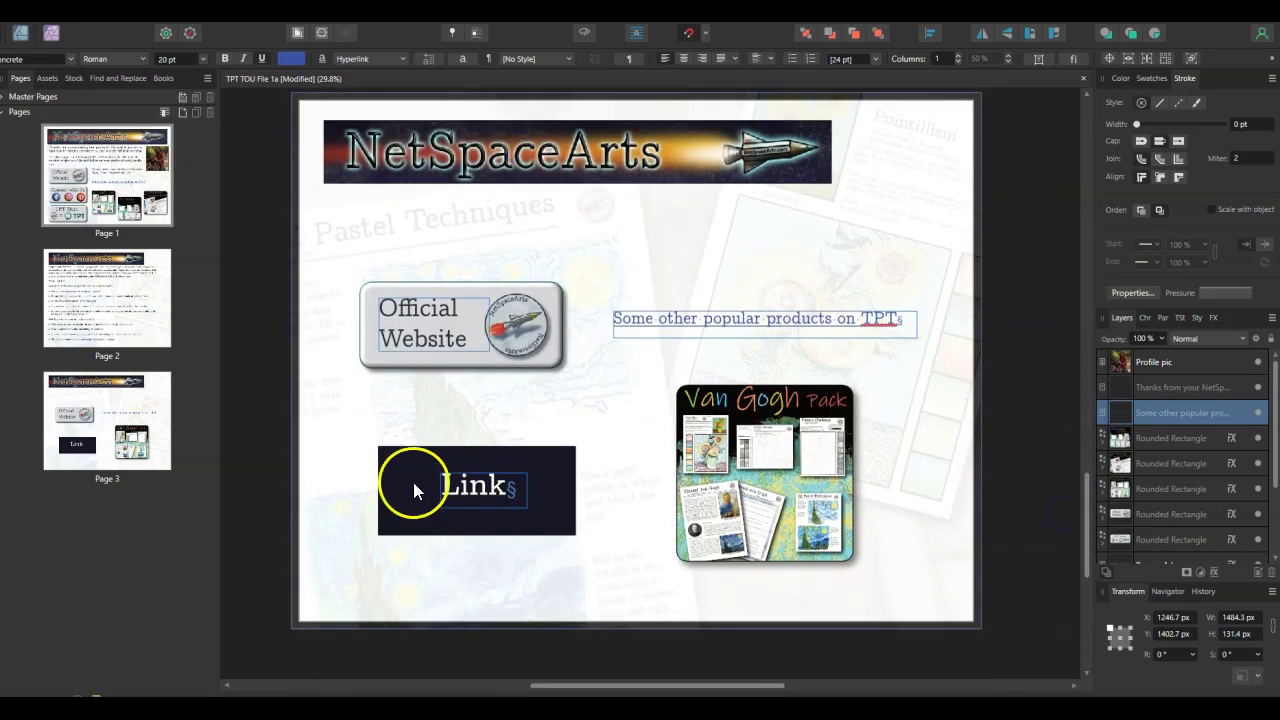
Move the Official Website button up to just below the banner and inspect its nested logo and text layers and its hyperlink options.
{"action": "left_click_drag", "start_coordinate": [453, 286], "coordinate": [455, 213]}
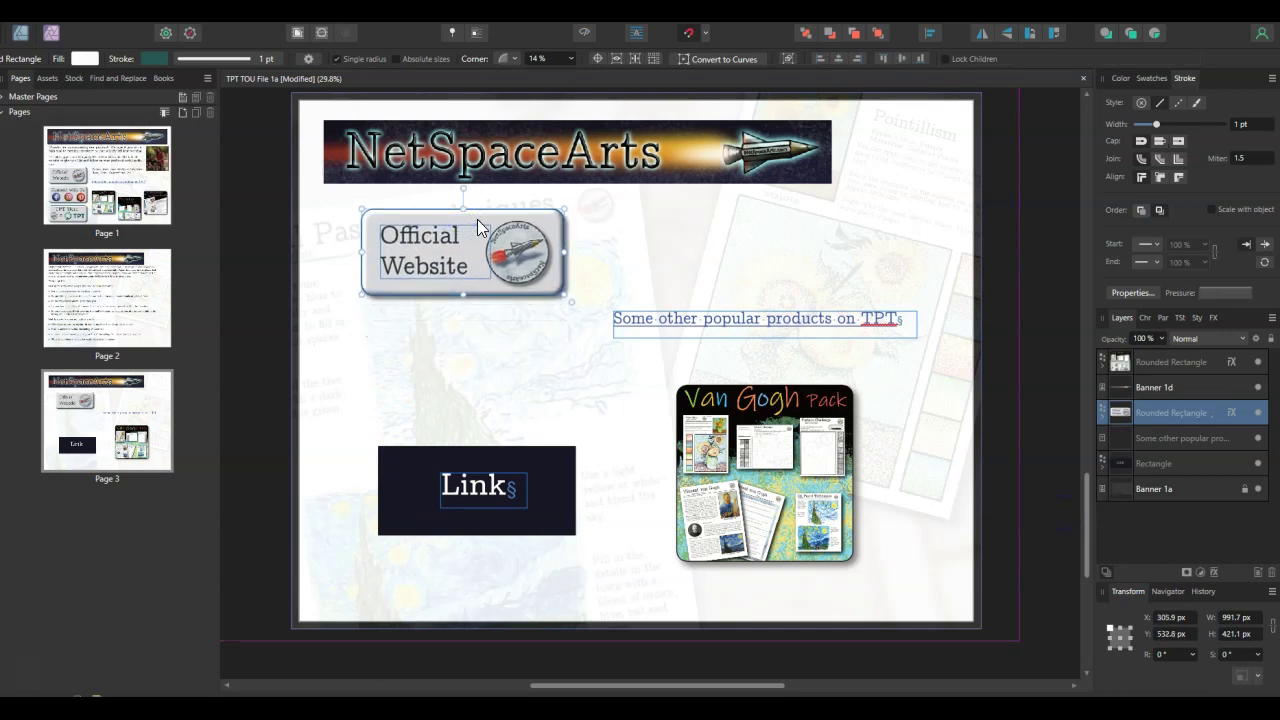
{"action": "left_click", "coordinate": [1102, 414]}
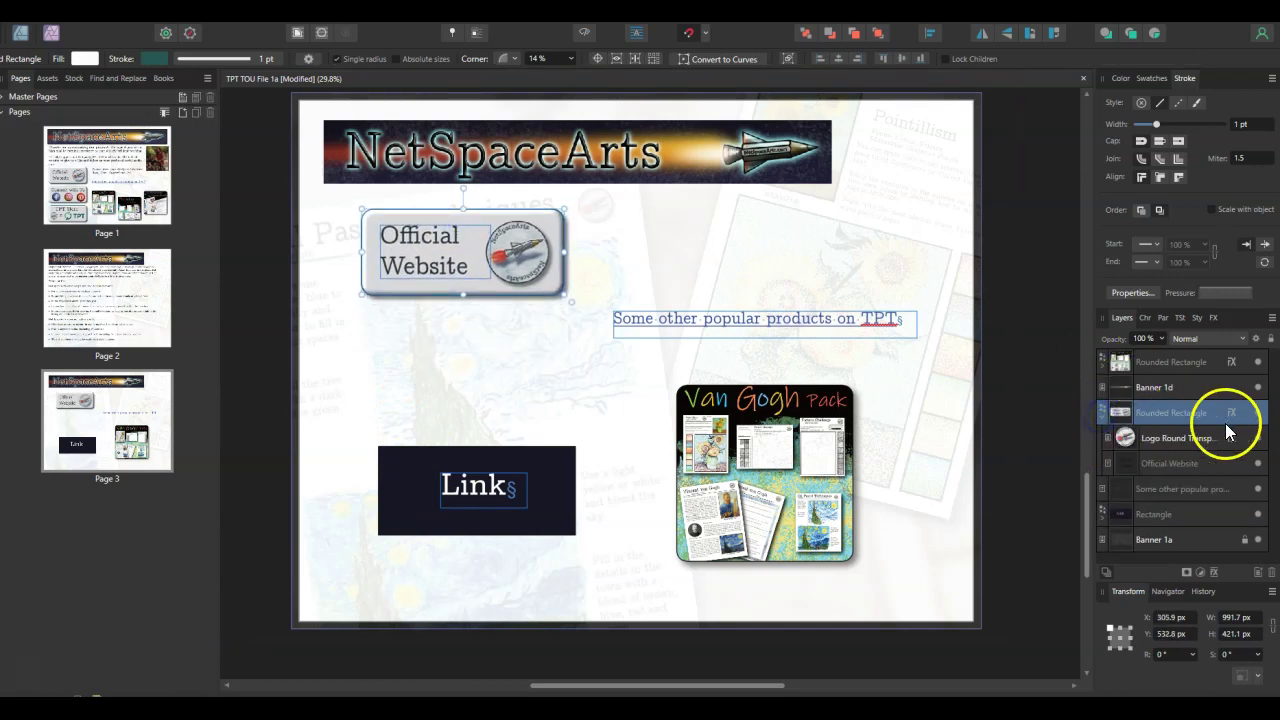
{"action": "left_click", "coordinate": [1185, 440]}
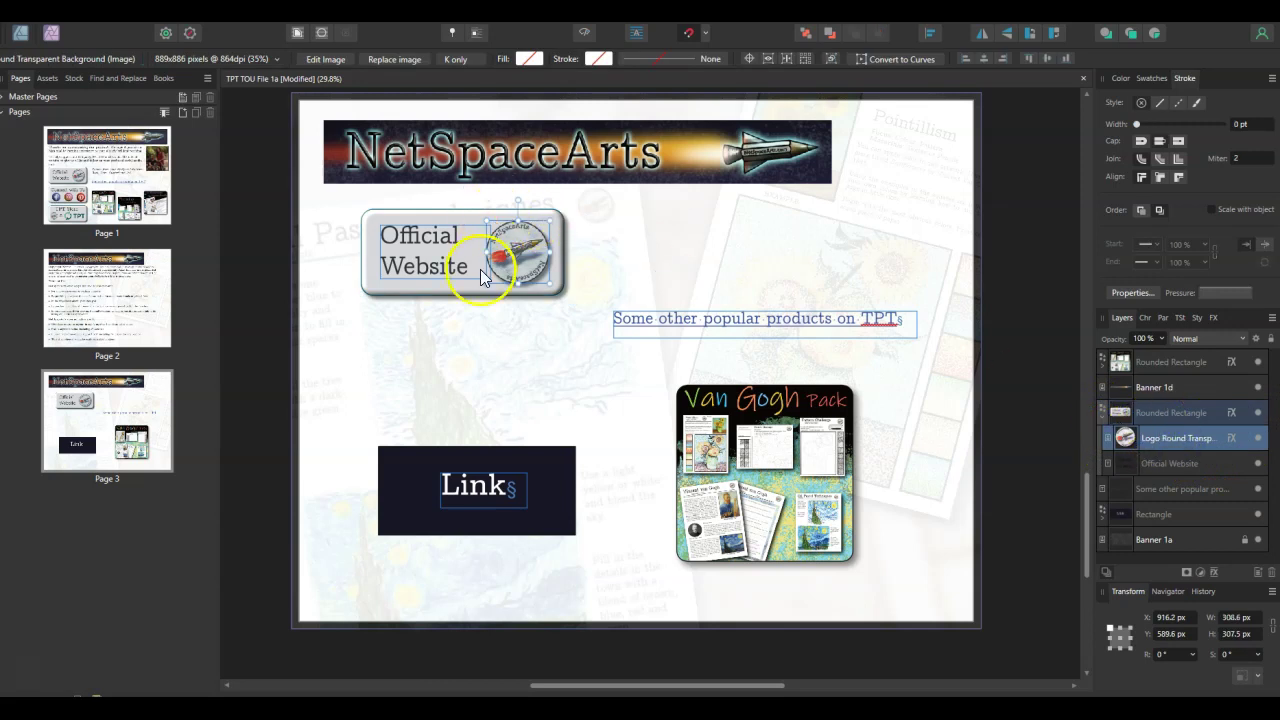
{"action": "left_click", "coordinate": [1157, 458]}
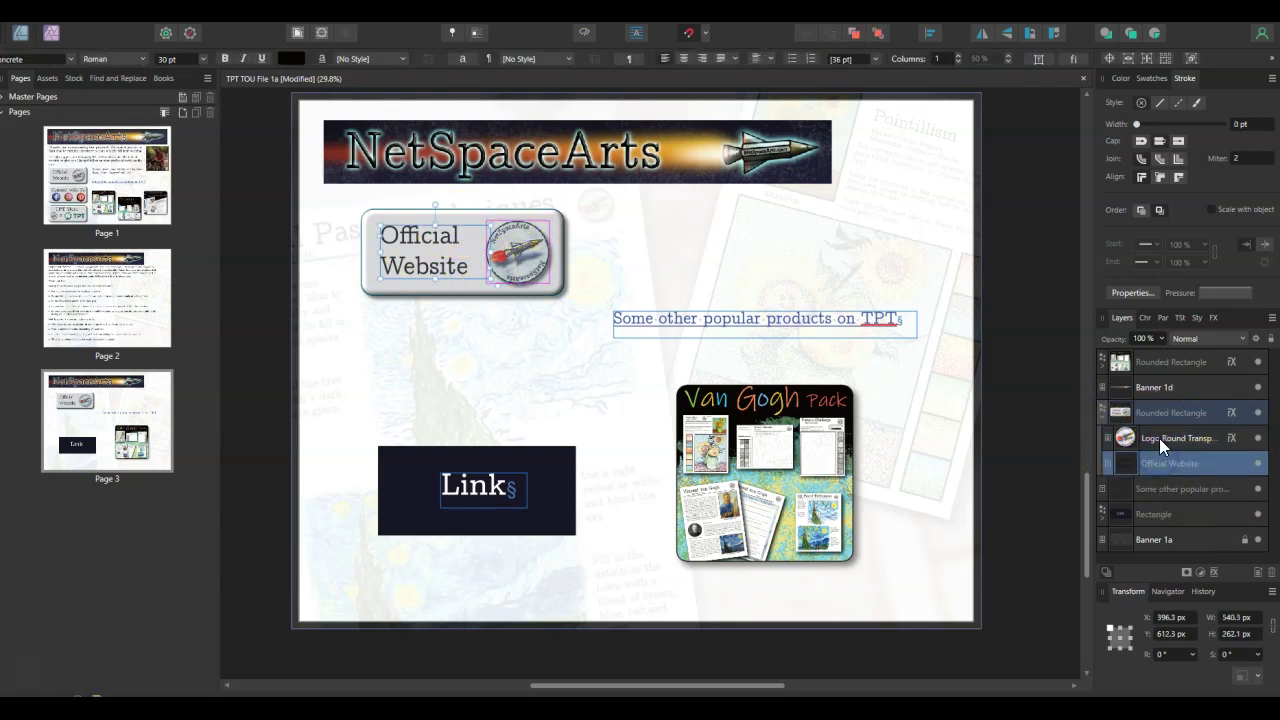
{"action": "left_click", "coordinate": [1159, 438]}
{"action": "left_click", "coordinate": [1161, 460]}
{"action": "left_click", "coordinate": [1155, 413]}
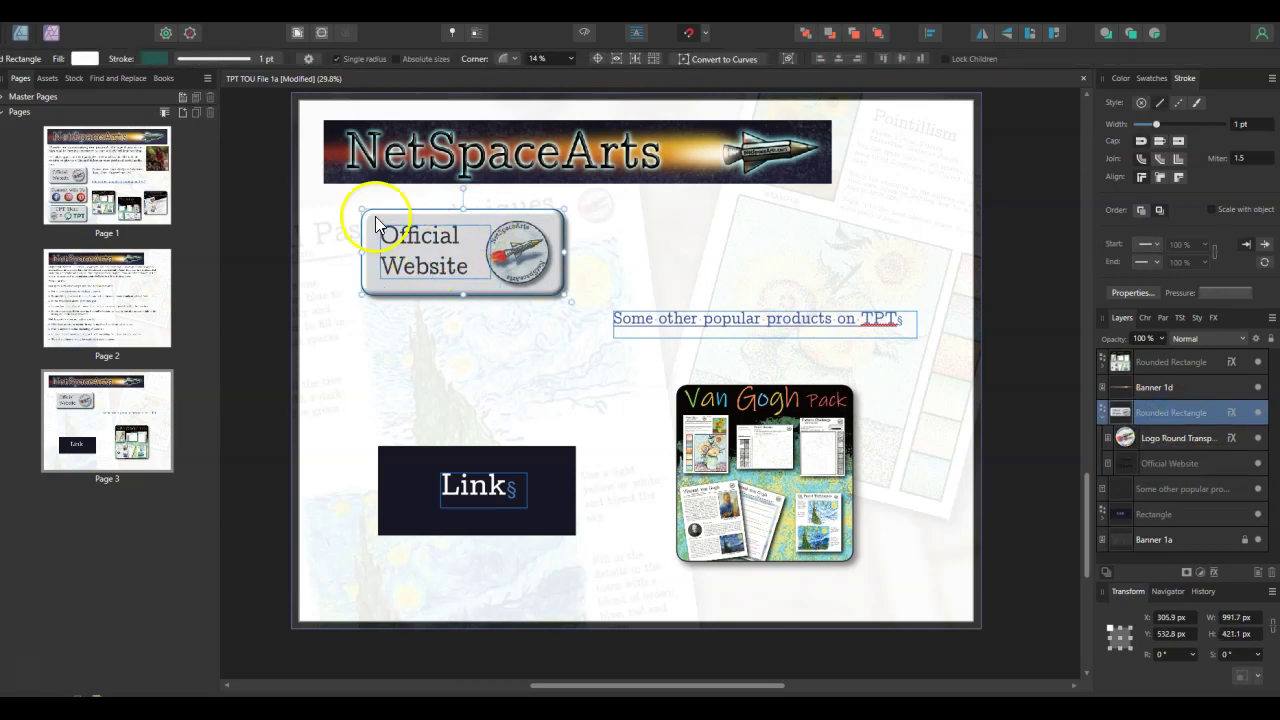
{"action": "right_click", "coordinate": [467, 219]}
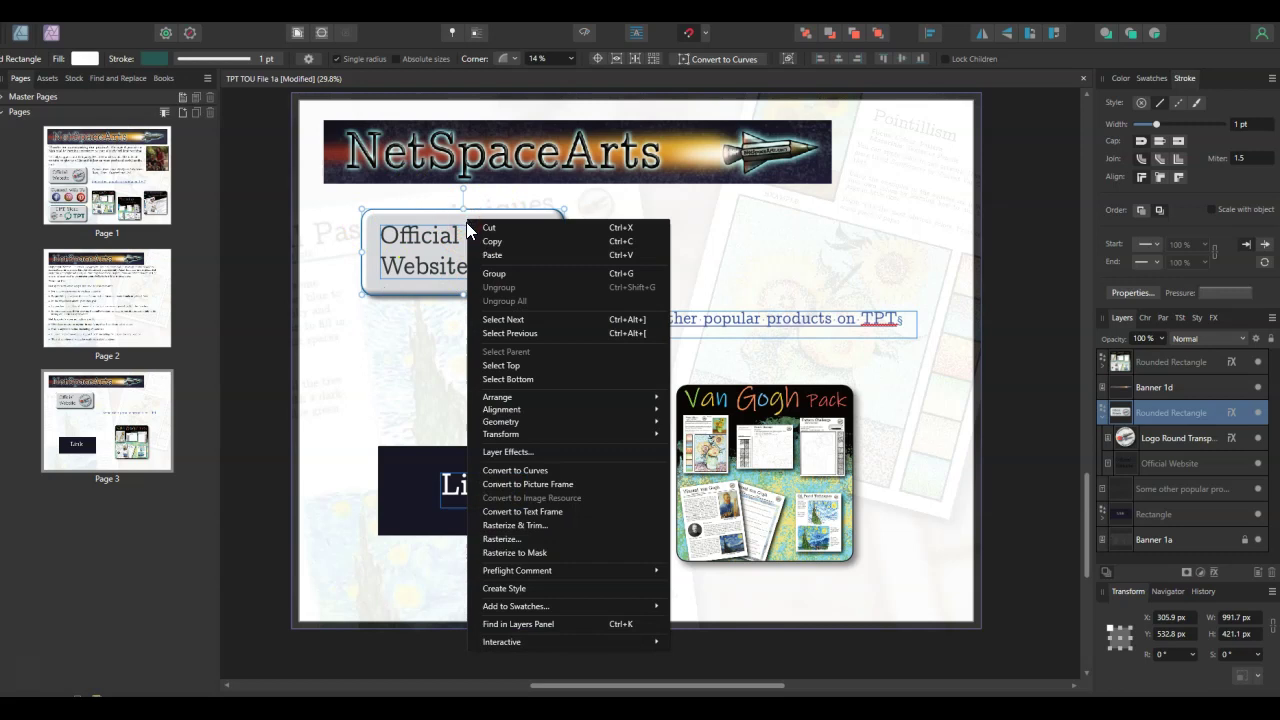
{"action": "mouse_move", "coordinate": [496, 643]}
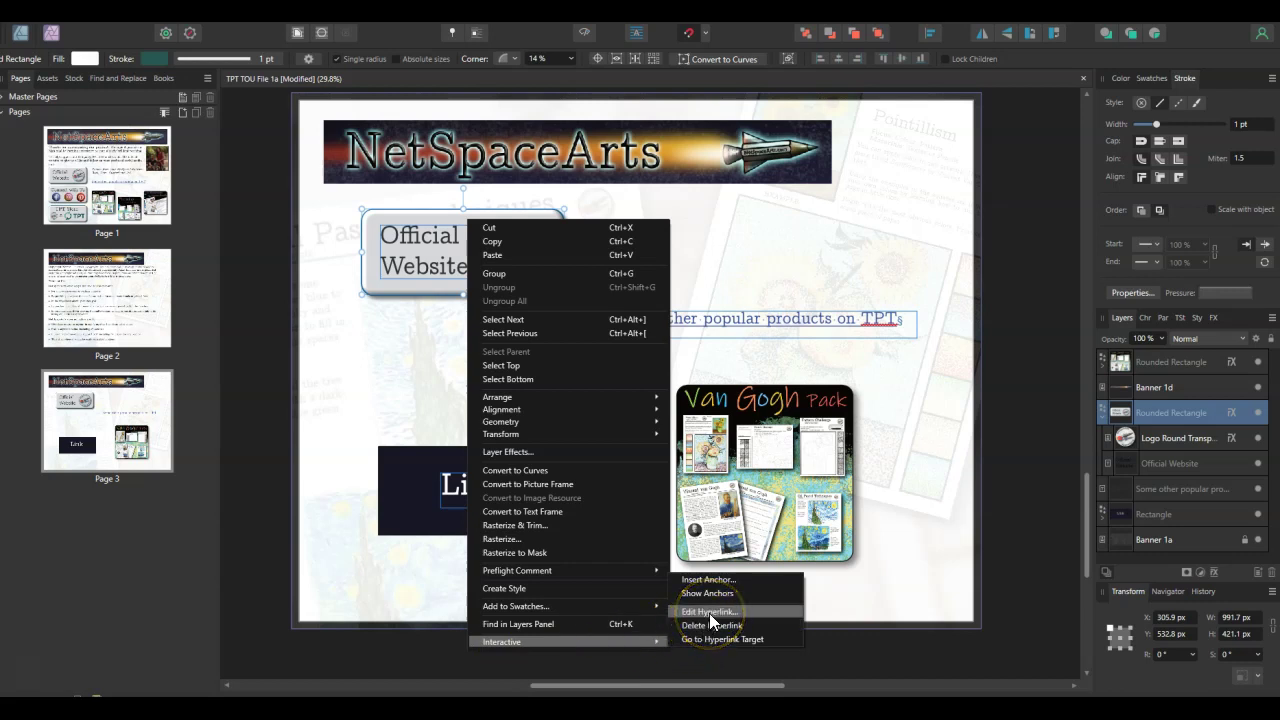
Draw a rectangle about 1076 by 430 px between the Official Website and Link buttons and start a URL-type hyperlink on it.
{"action": "left_click", "coordinate": [1, 306]}
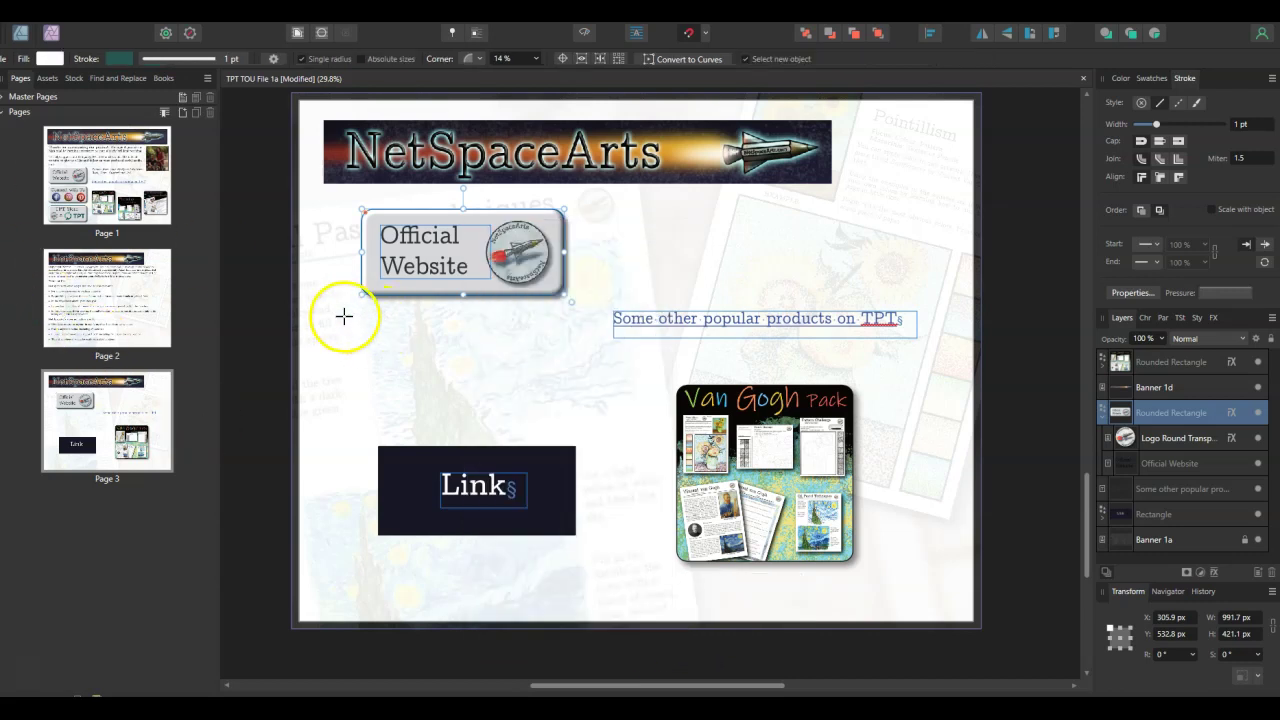
{"action": "left_click_drag", "start_coordinate": [356, 318], "coordinate": [570, 405]}
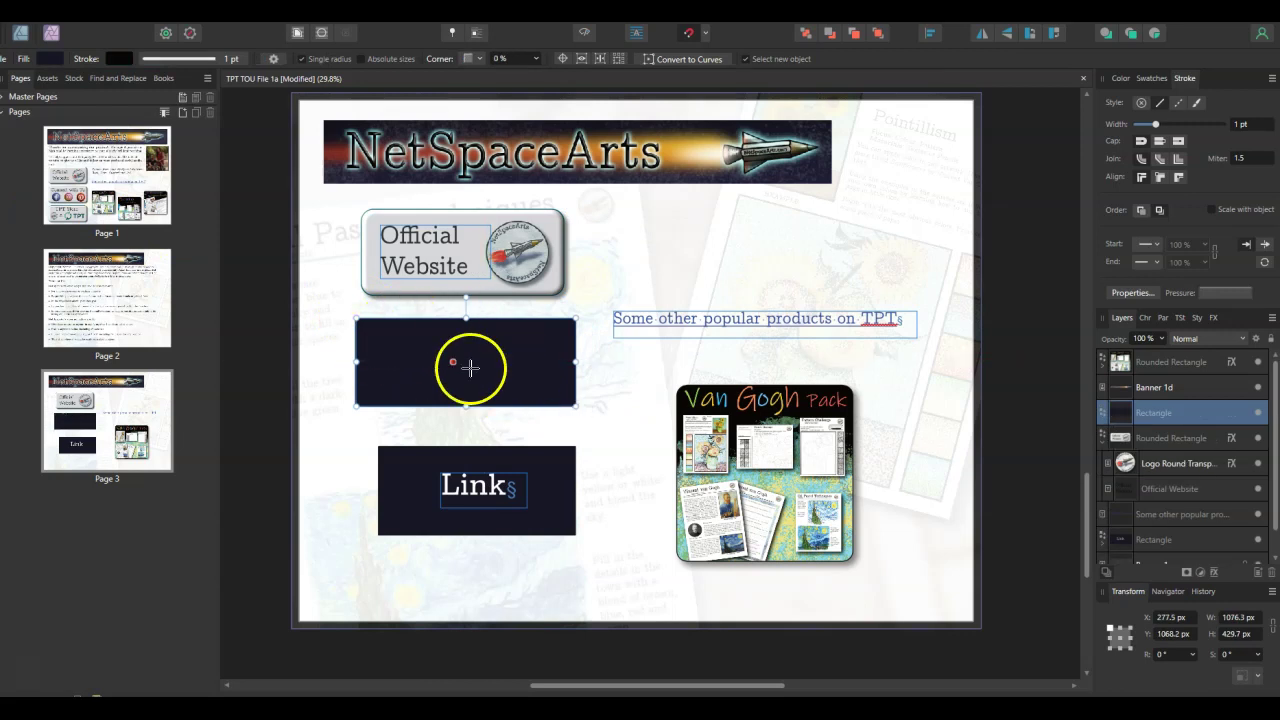
{"action": "right_click", "coordinate": [483, 369]}
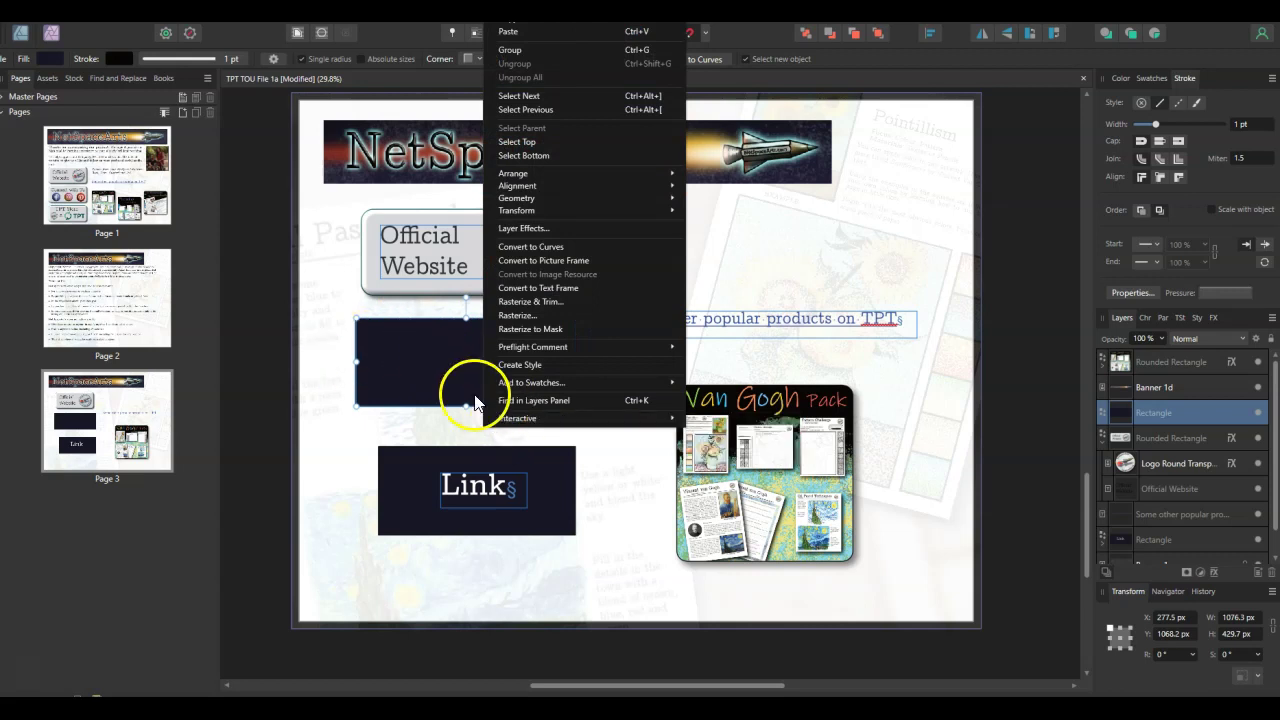
{"action": "mouse_move", "coordinate": [563, 420]}
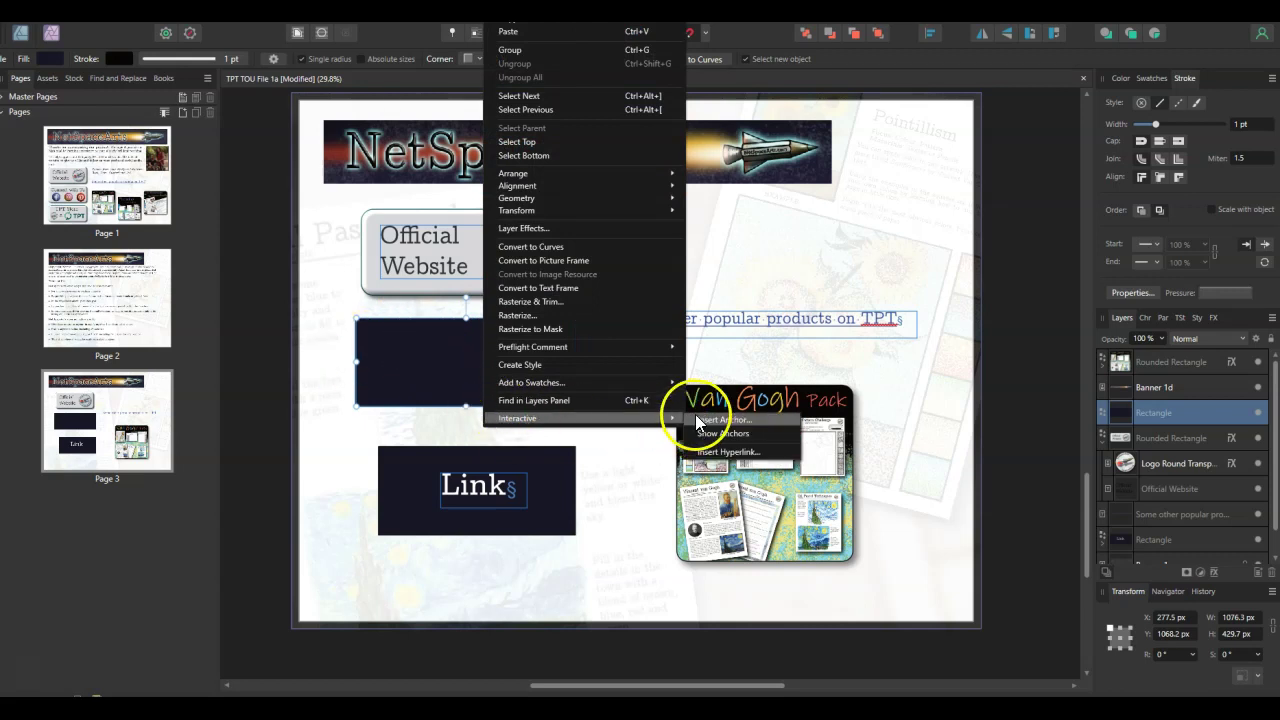
{"action": "left_click", "coordinate": [722, 452]}
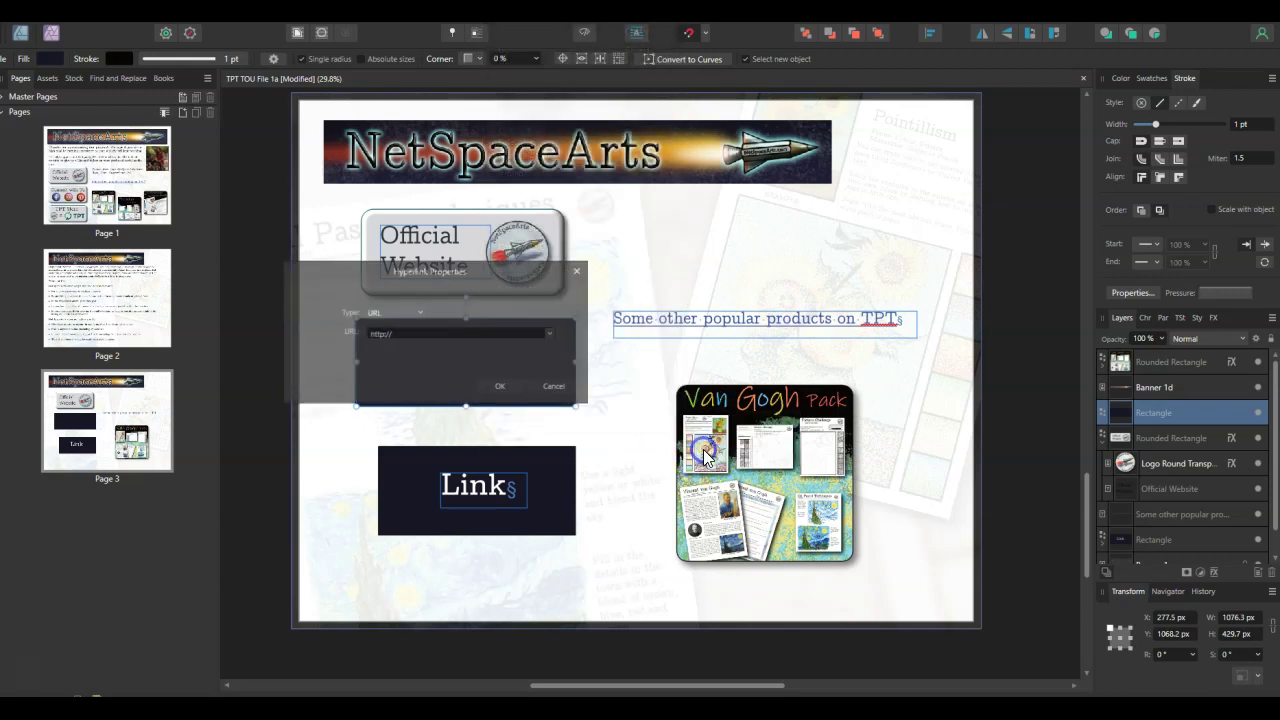
{"action": "left_click", "coordinate": [419, 313]}
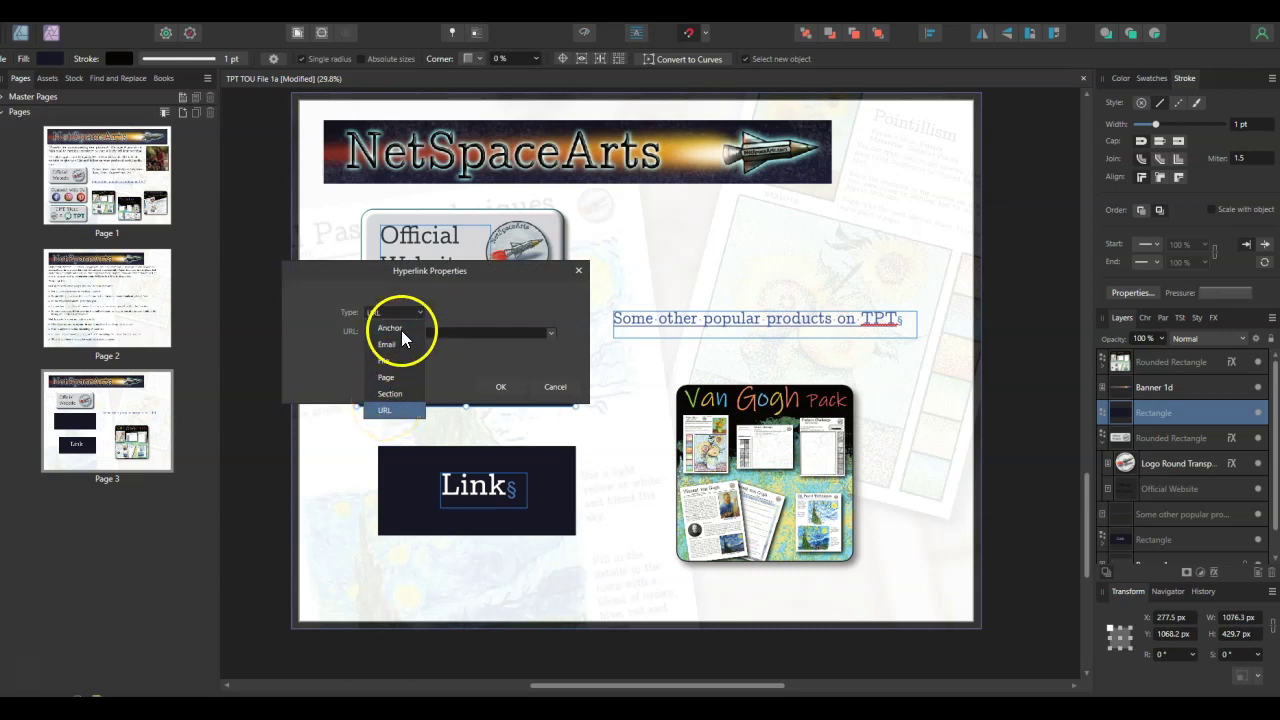
{"action": "left_click", "coordinate": [397, 414]}
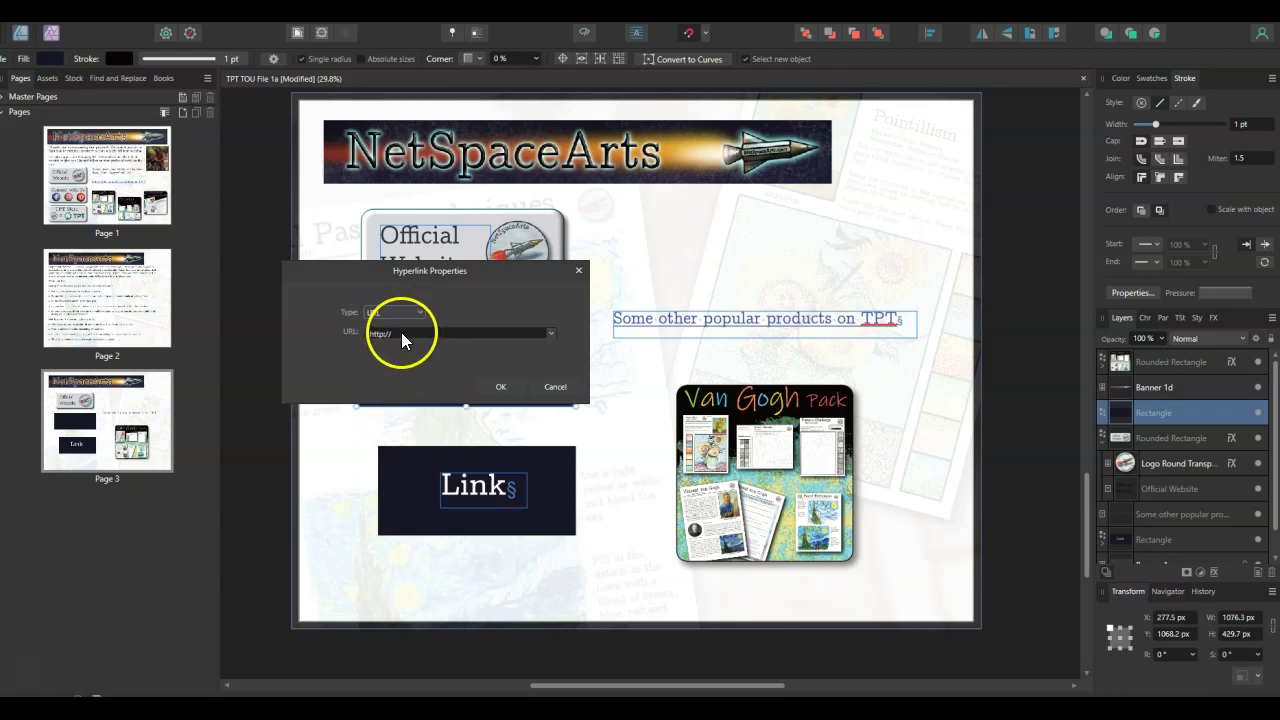
{"action": "left_click", "coordinate": [398, 332]}
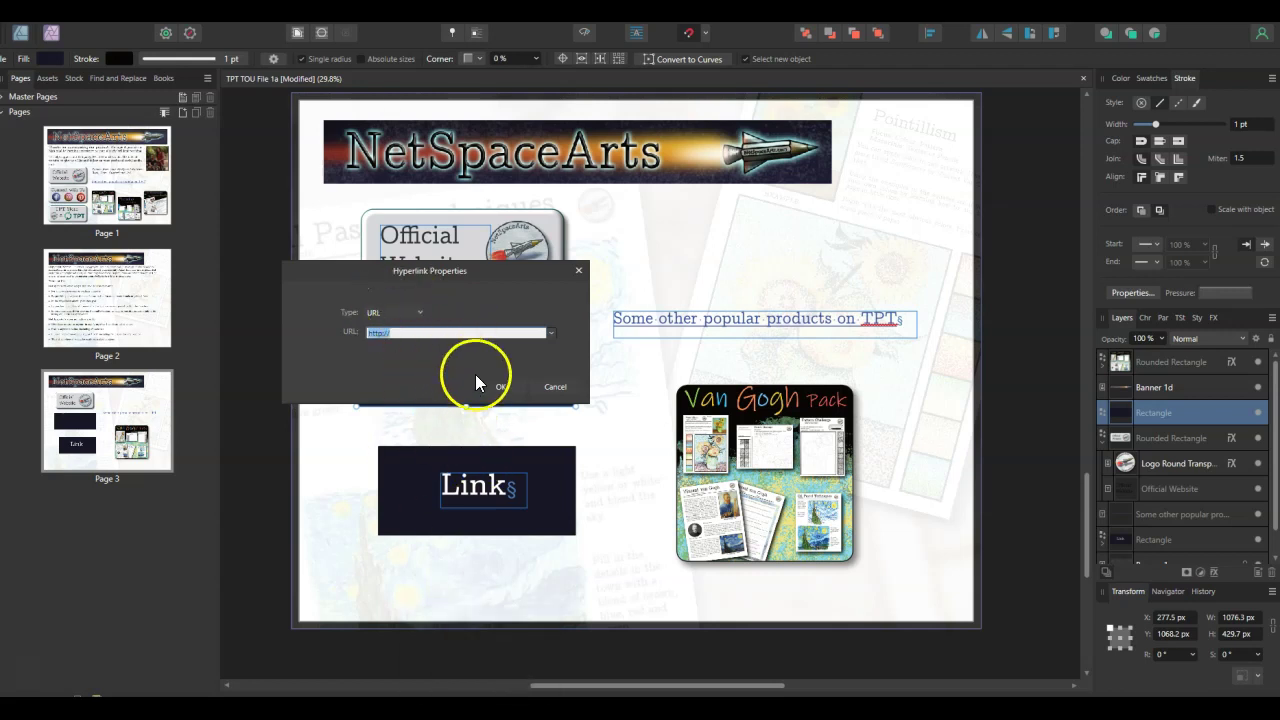
{"action": "left_click", "coordinate": [350, 708]}
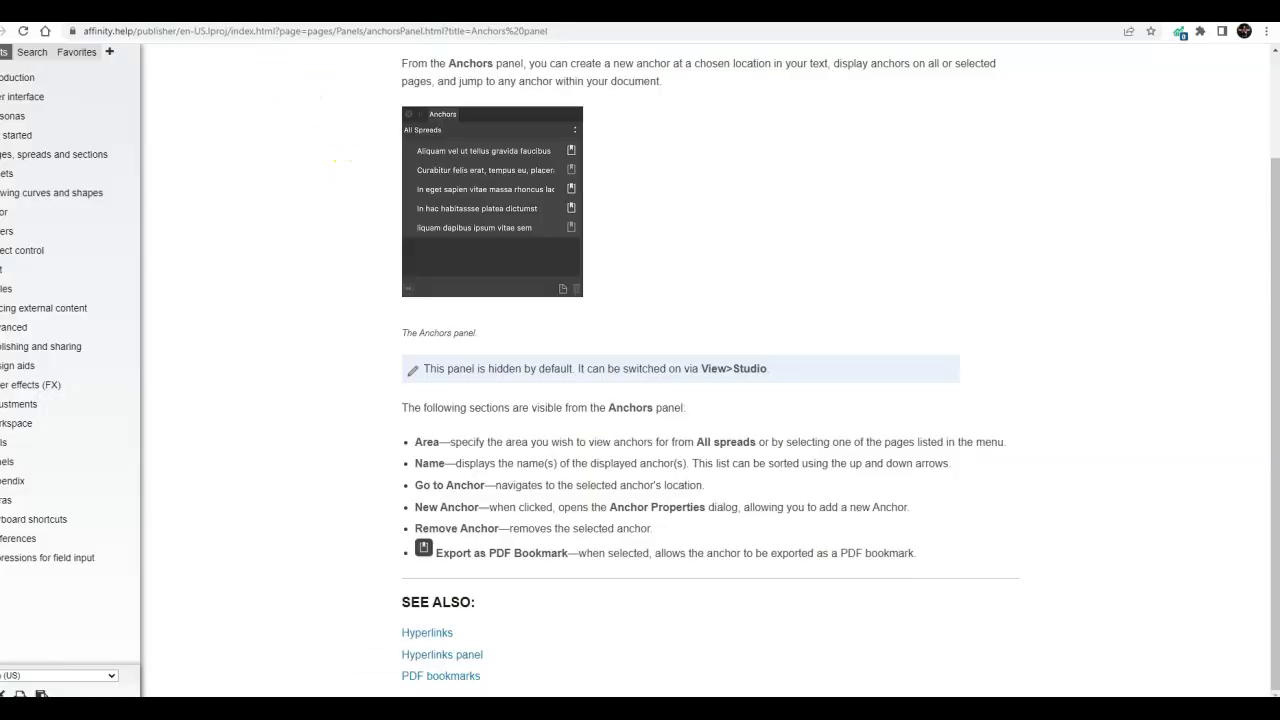
{"action": "left_click", "coordinate": [230, 10]}
{"action": "left_click", "coordinate": [167, 30]}
{"action": "left_click_drag", "start_coordinate": [240, 36], "coordinate": [70, 32]}
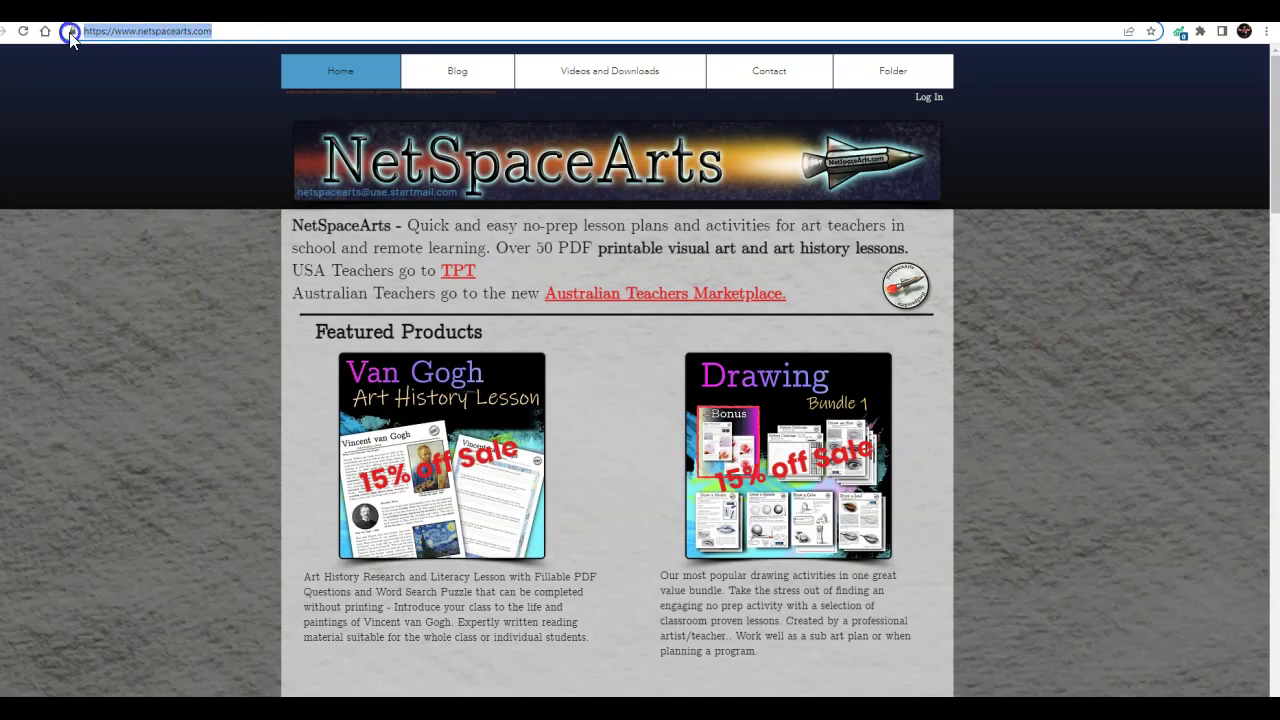
{"action": "left_click", "coordinate": [460, 708]}
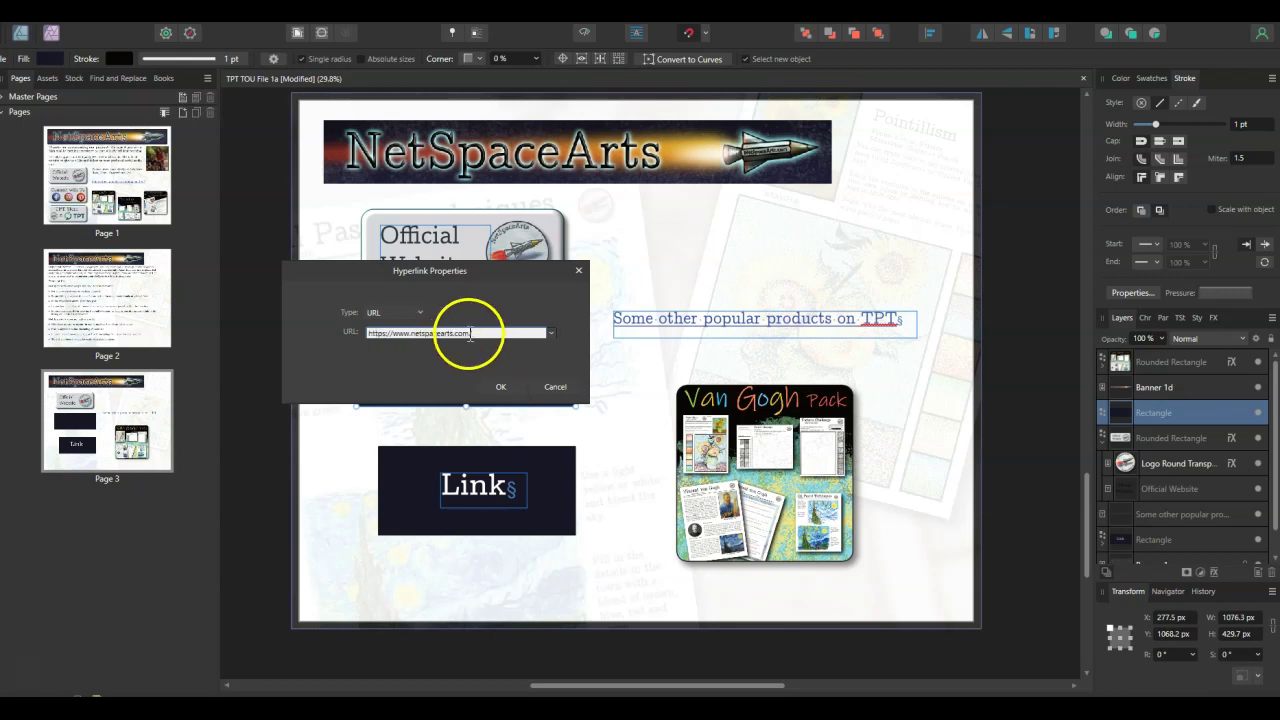
{"action": "left_click", "coordinate": [500, 386]}
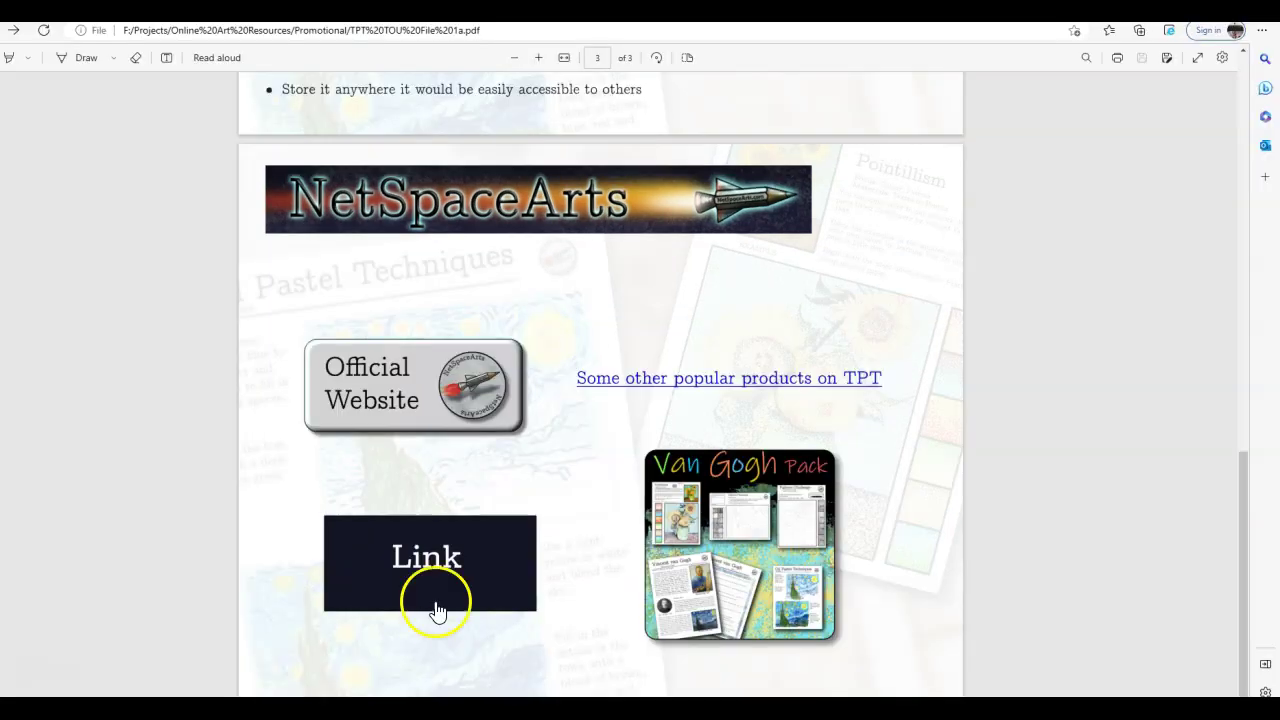
Return to page 1 of the layout and inspect the Instagram and Pinterest icon groups nested in the Connect with Us button.
{"action": "scroll", "coordinate": [429, 600], "scroll_direction": "up", "scroll_amount": 10}
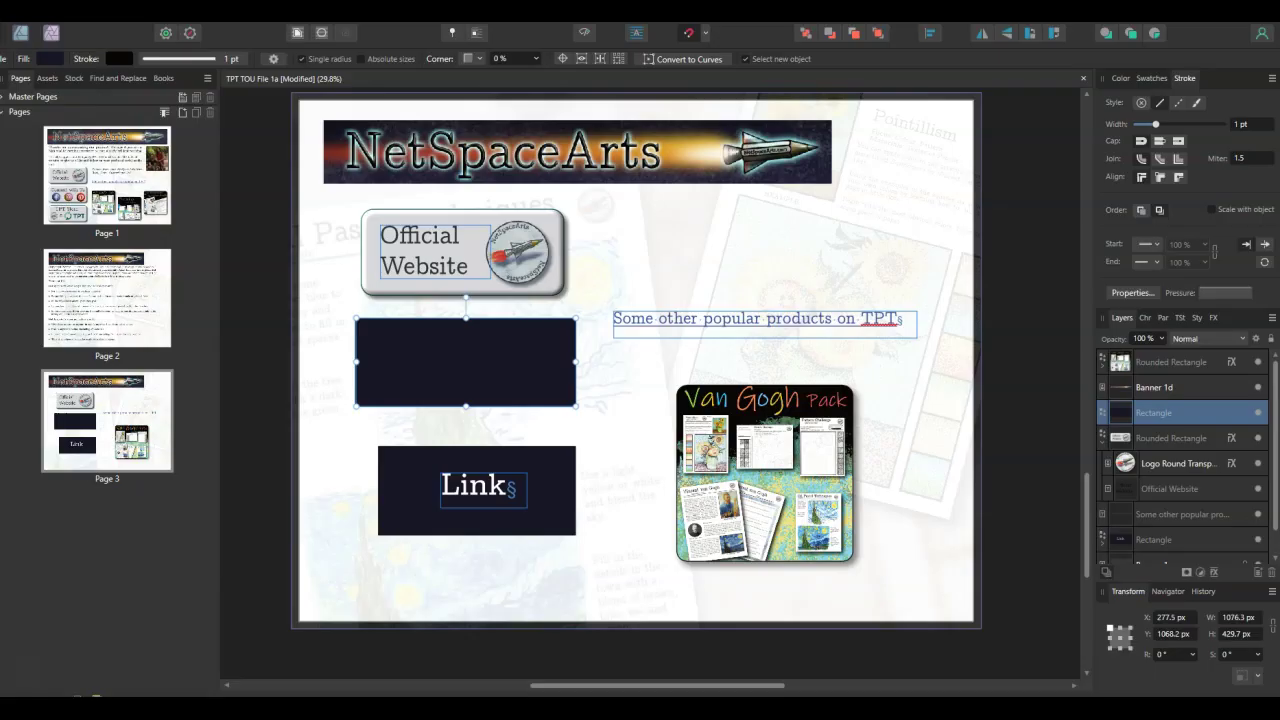
{"action": "scroll", "coordinate": [462, 488], "scroll_direction": "up", "scroll_amount": 5}
{"action": "scroll", "coordinate": [461, 487], "scroll_direction": "up", "scroll_amount": 10}
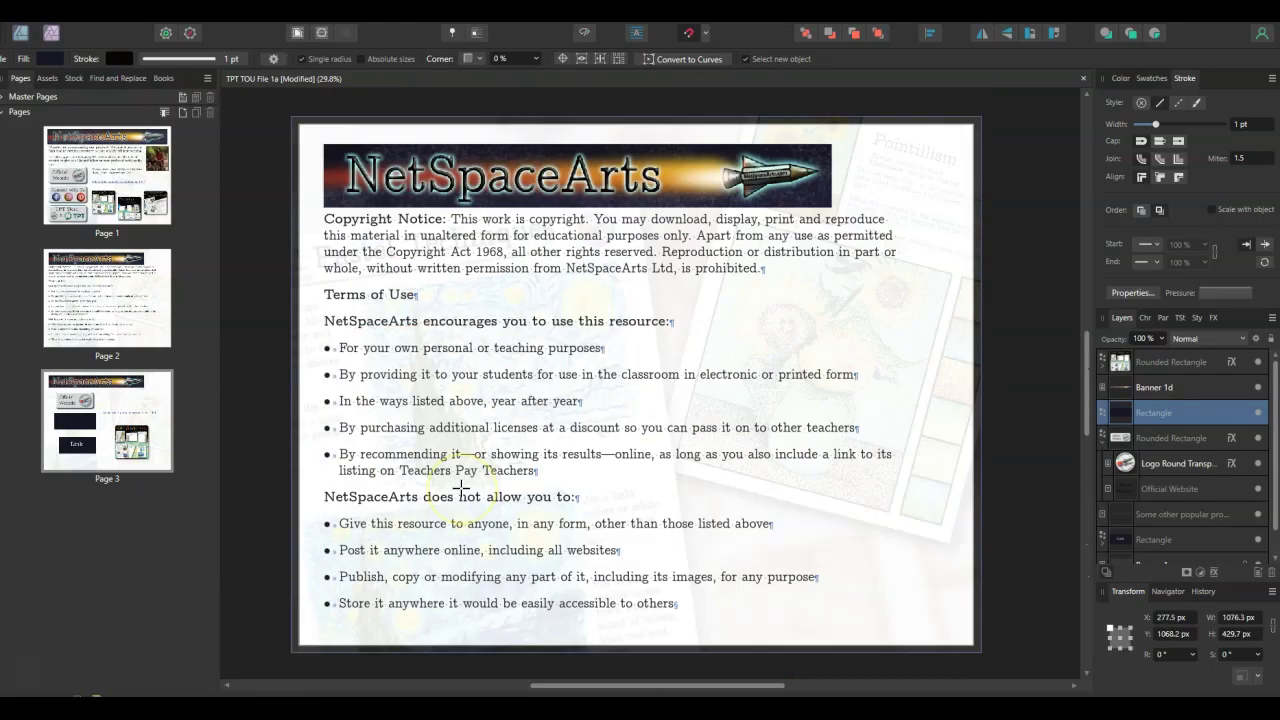
{"action": "left_click", "coordinate": [428, 385]}
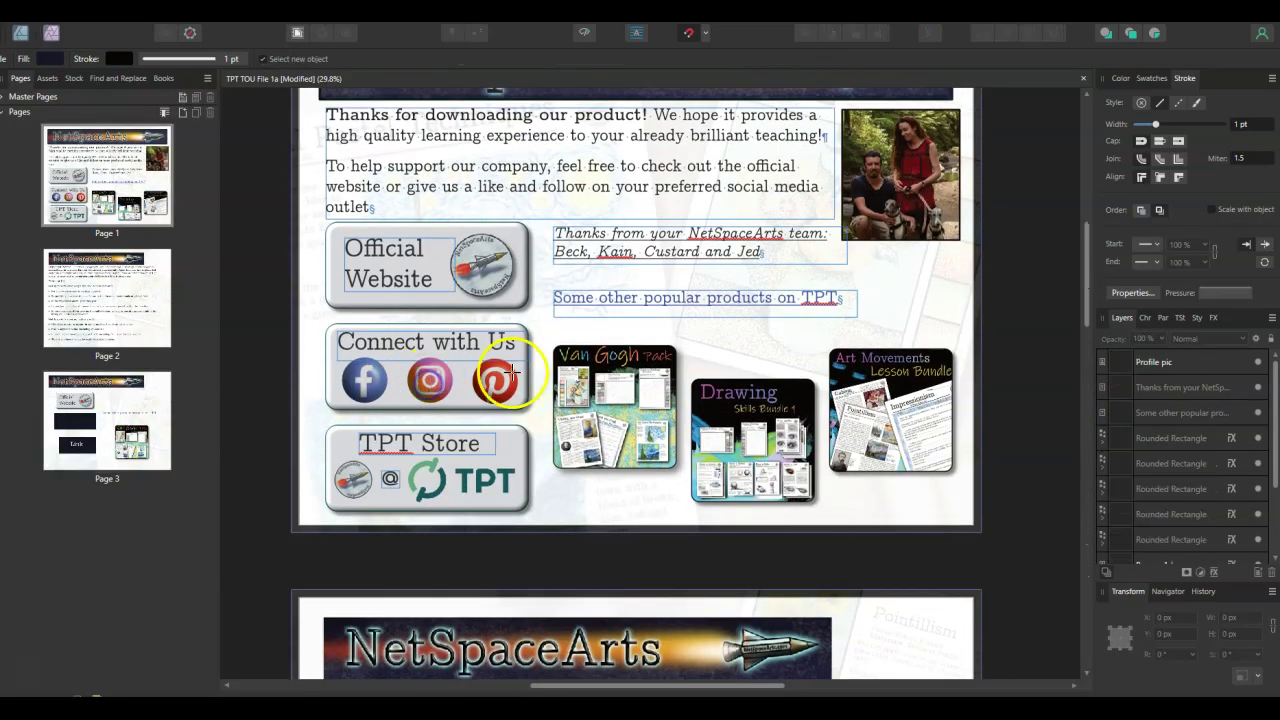
{"action": "scroll", "coordinate": [1192, 446], "scroll_direction": "down", "scroll_amount": 3}
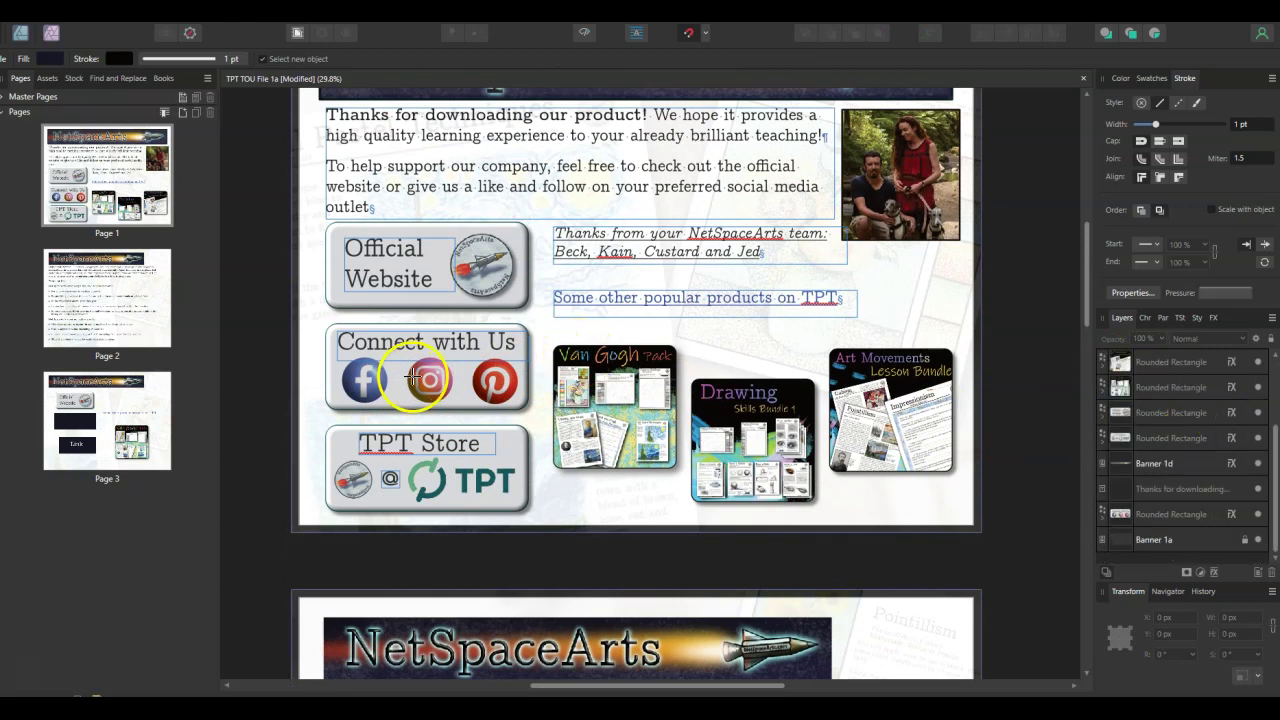
{"action": "left_click", "coordinate": [430, 380]}
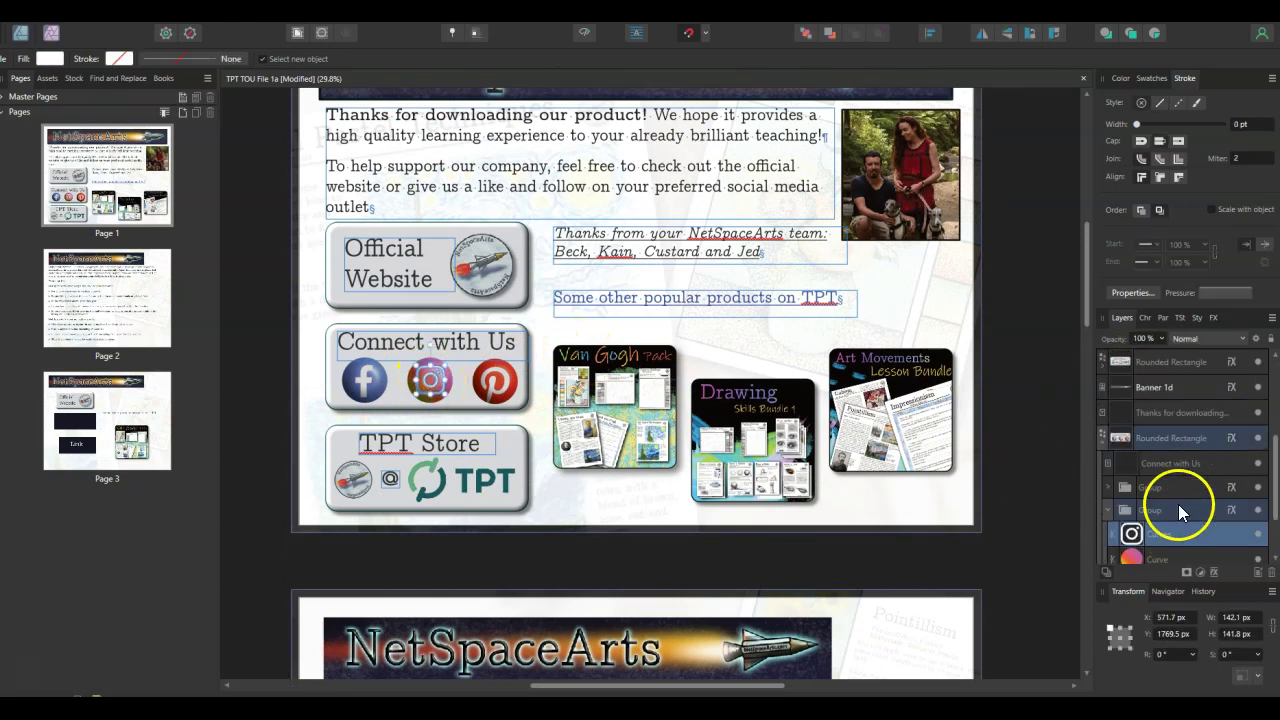
{"action": "left_click", "coordinate": [1178, 504]}
{"action": "left_click", "coordinate": [1181, 486]}
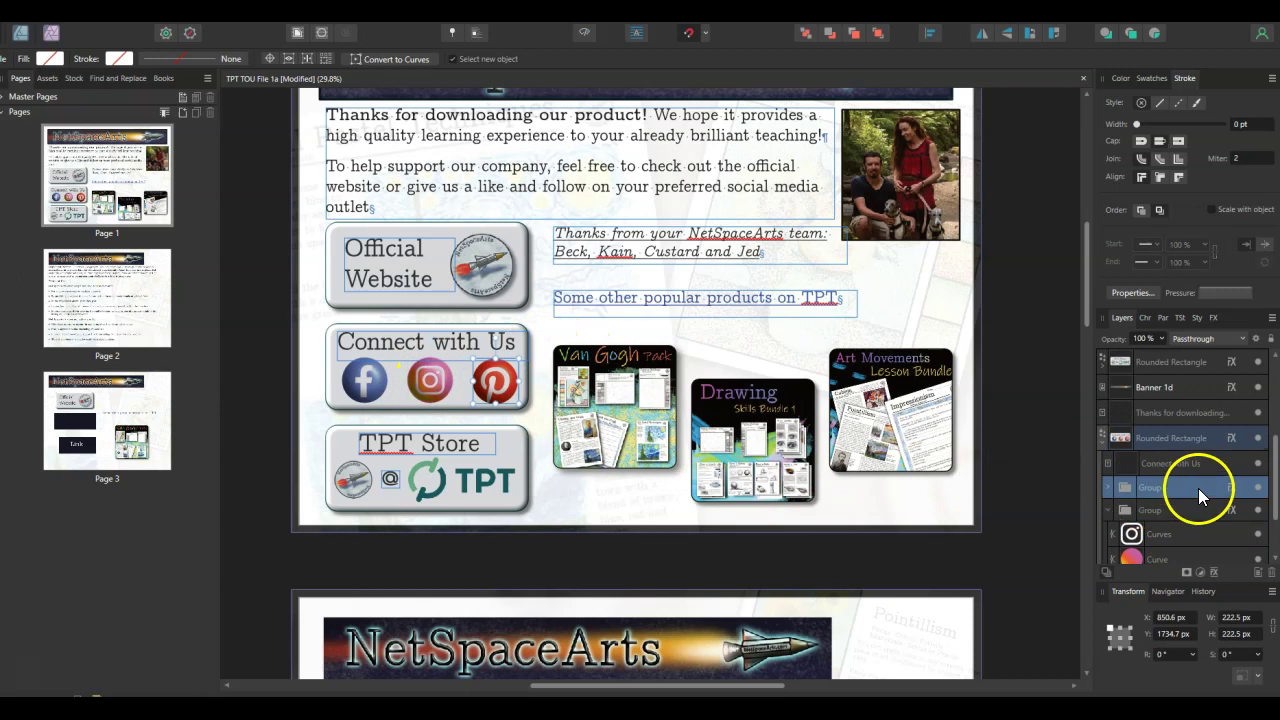
{"action": "left_click_drag", "start_coordinate": [1276, 462], "coordinate": [1276, 482]}
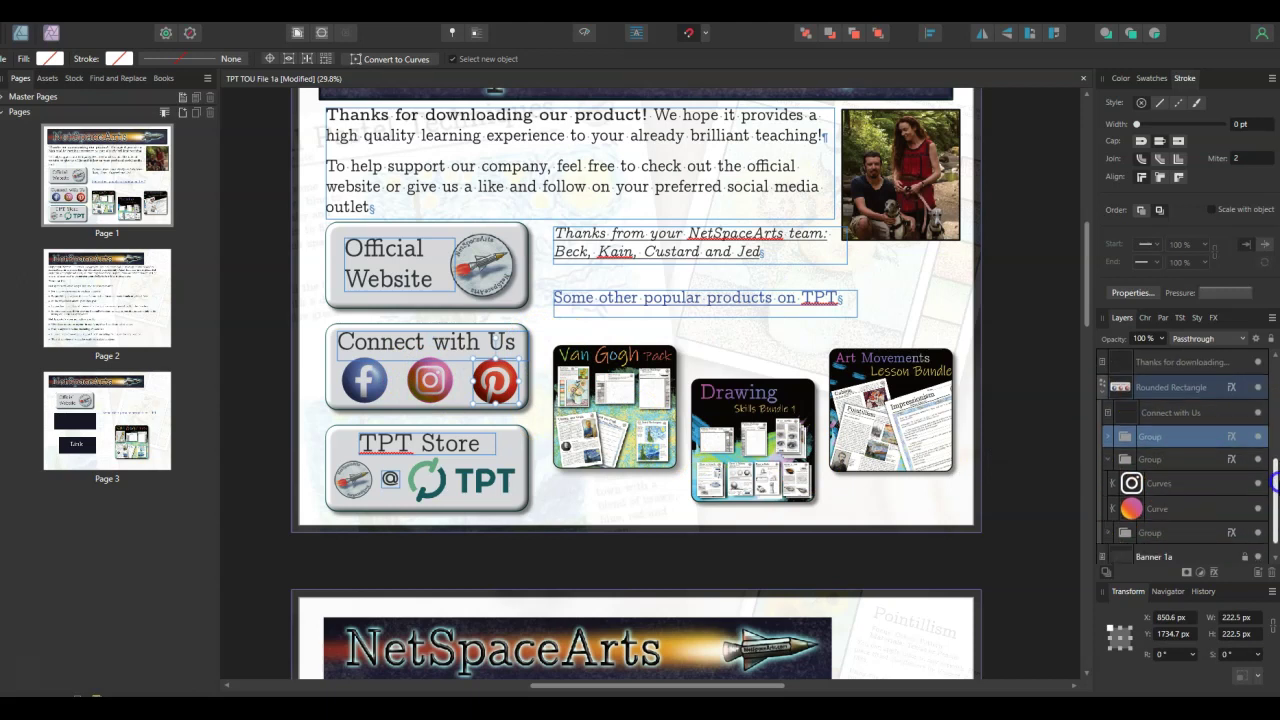
{"action": "left_click", "coordinate": [1191, 392]}
{"action": "left_click", "coordinate": [1174, 438]}
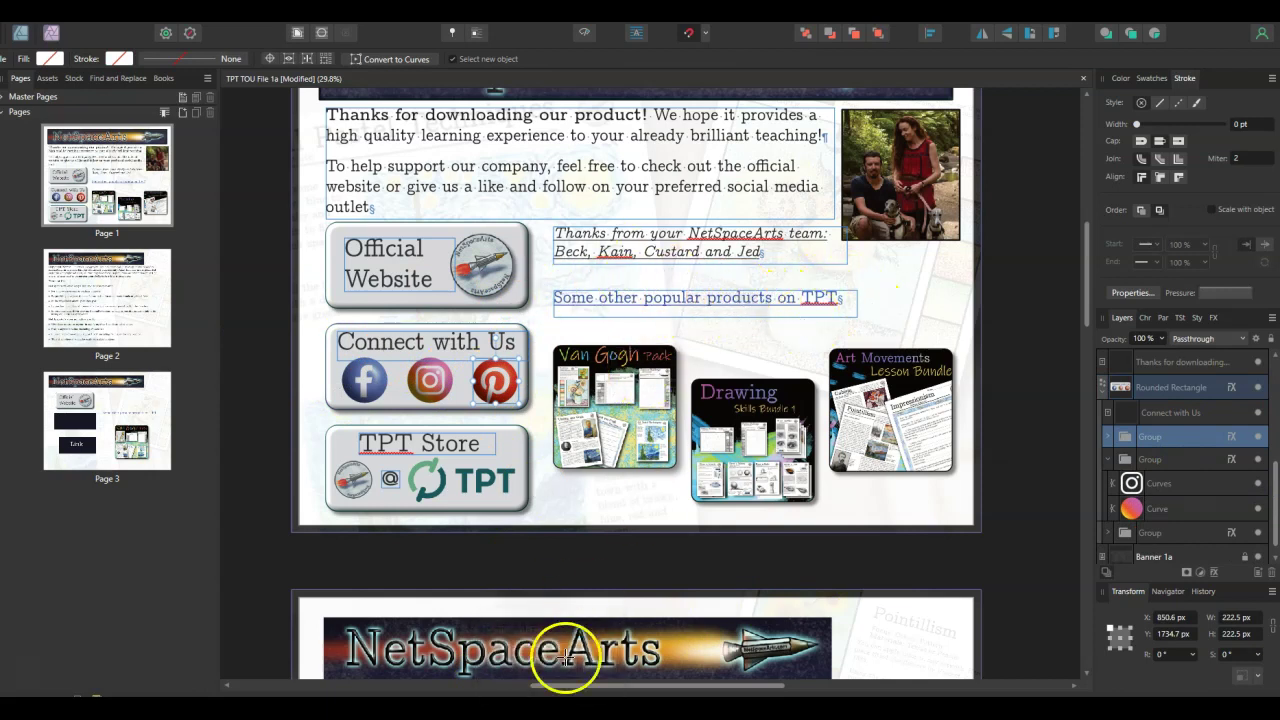
Switch to the exported PDF in the browser and test the Van Gogh Pack image link and the TPT store link, returning to the PDF each time.
{"action": "left_click", "coordinate": [542, 708]}
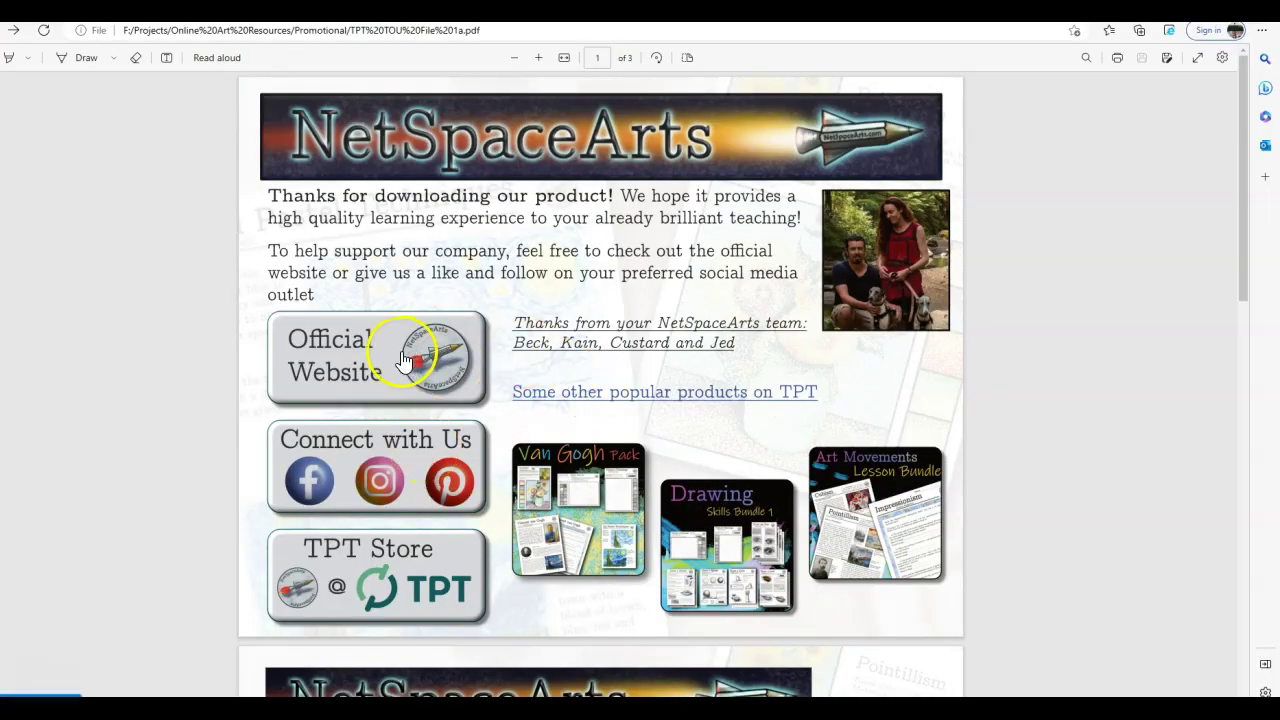
{"action": "left_click", "coordinate": [591, 515]}
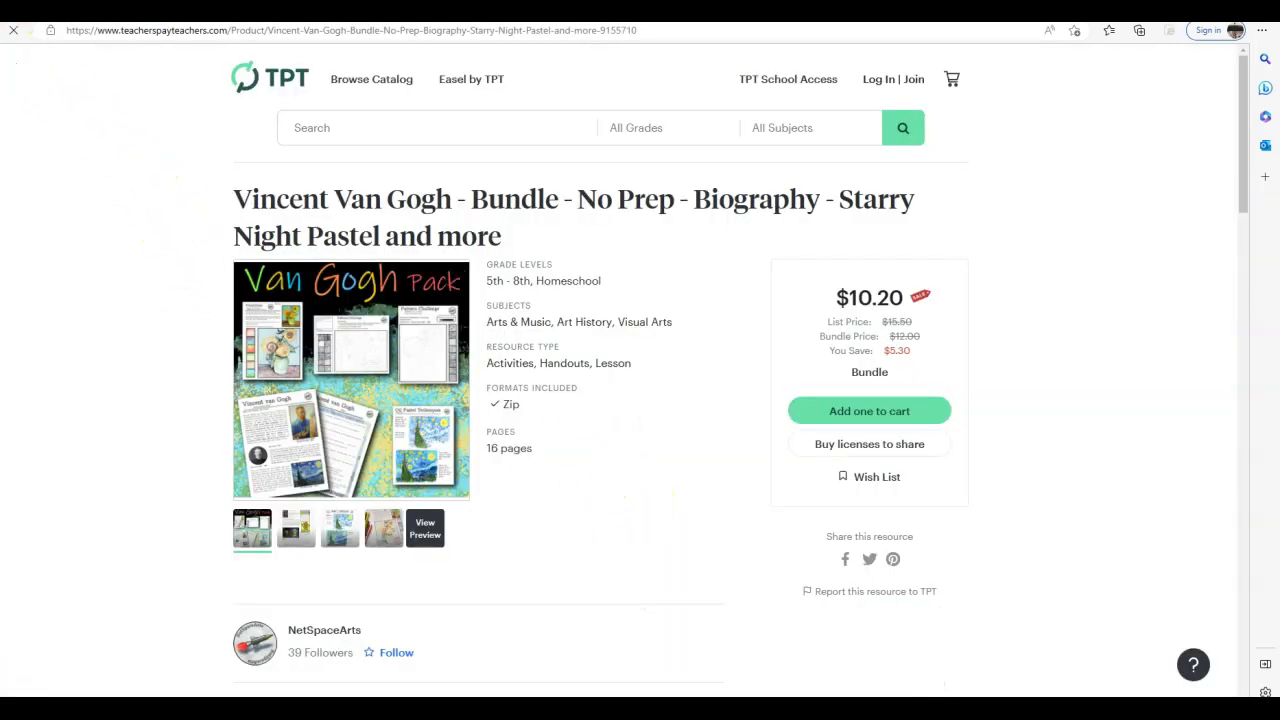
{"action": "key", "text": "alt+Left"}
{"action": "scroll", "coordinate": [746, 510], "scroll_direction": "down", "scroll_amount": 3}
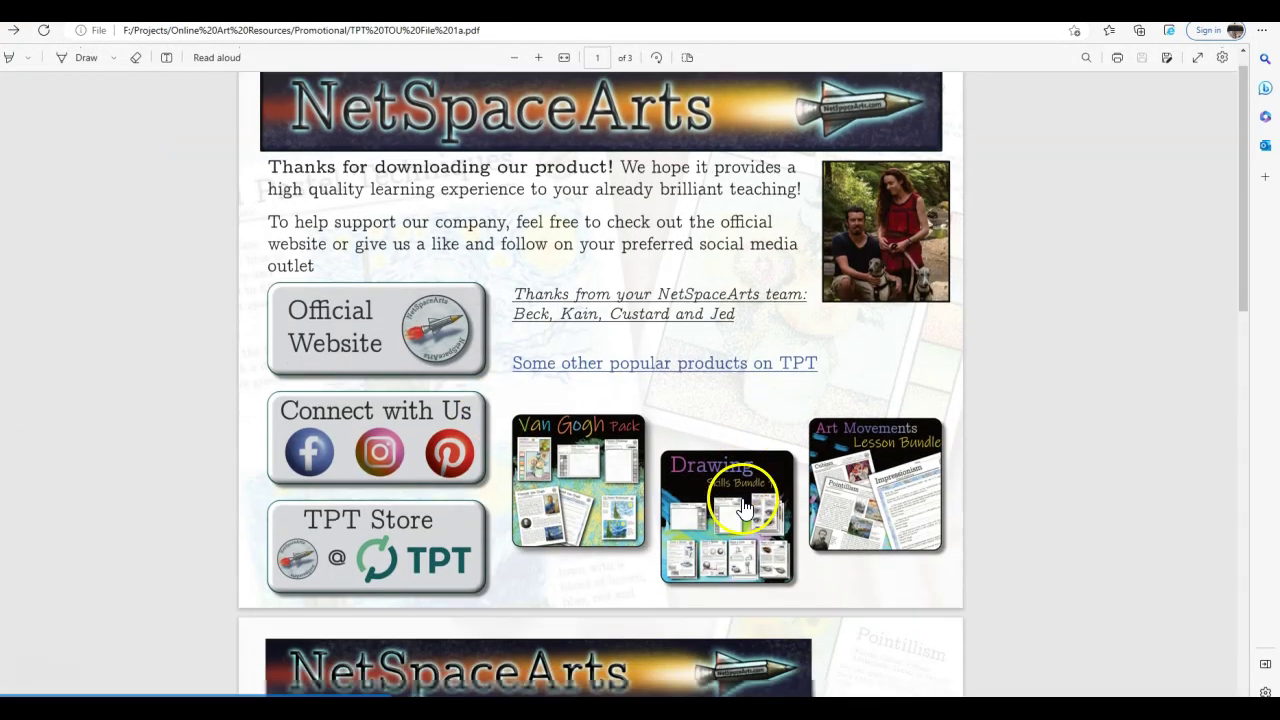
{"action": "left_click", "coordinate": [350, 318]}
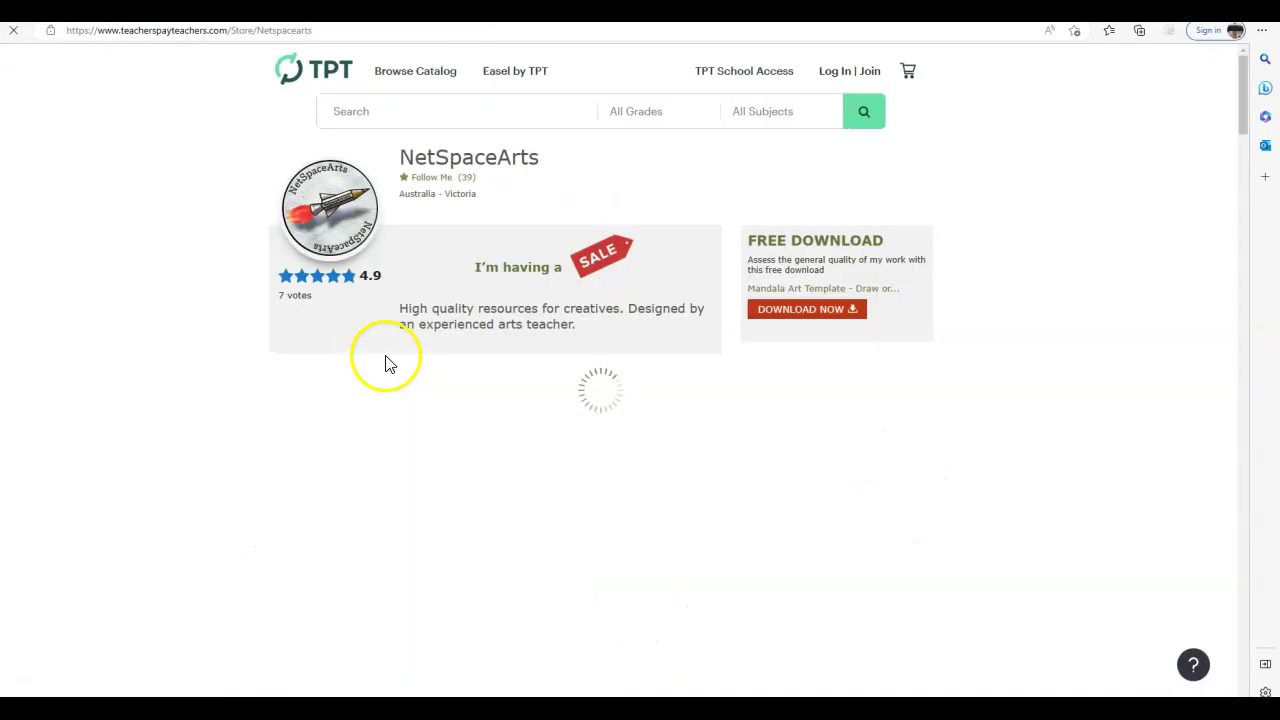
{"action": "key", "text": "alt+Left"}
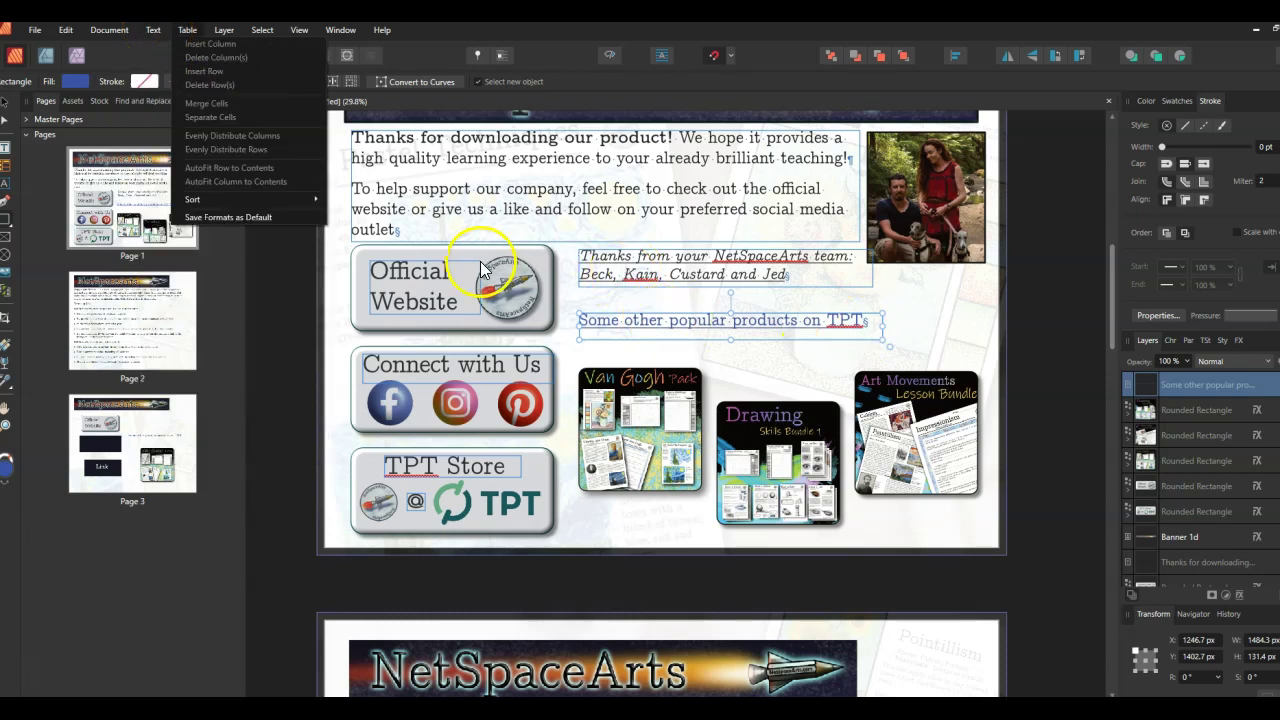
Select the whole "Some other popular products on TPT" line in the layout and inspect its interactive hyperlink options.
{"action": "left_click", "coordinate": [665, 262]}
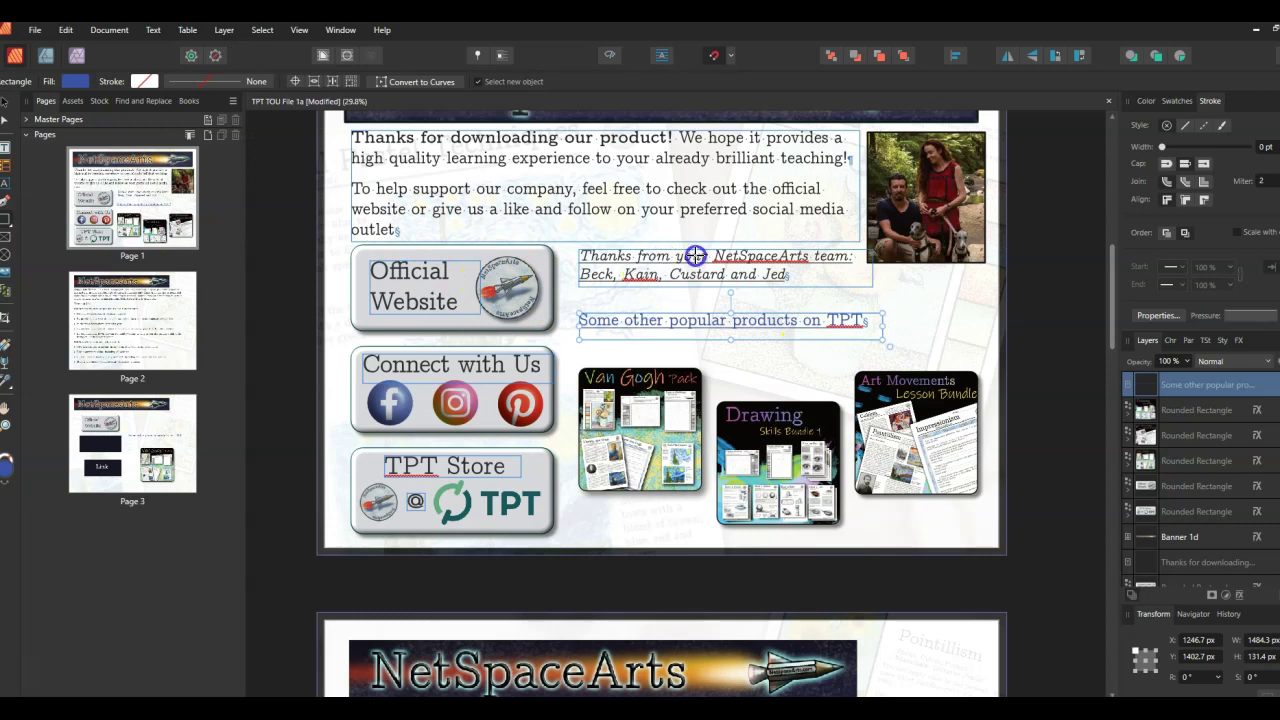
{"action": "left_click", "coordinate": [872, 320]}
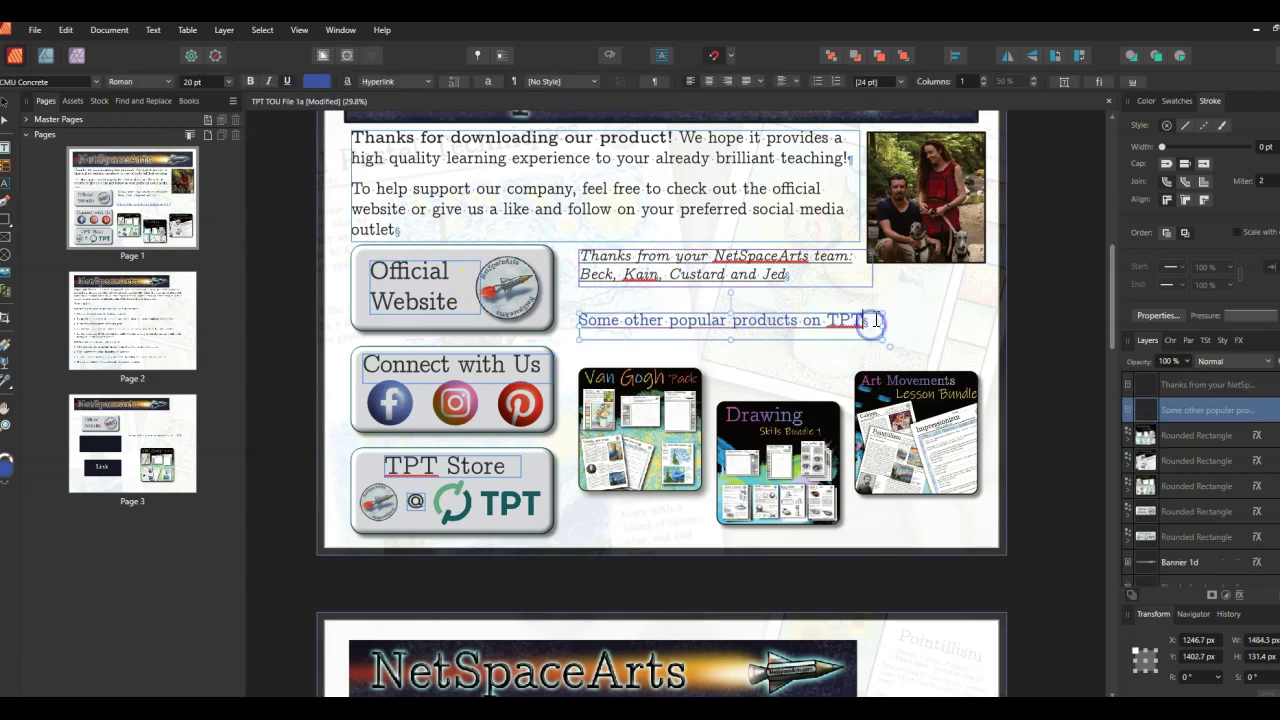
{"action": "left_click_drag", "start_coordinate": [876, 320], "coordinate": [492, 314]}
{"action": "left_click", "coordinate": [151, 31]}
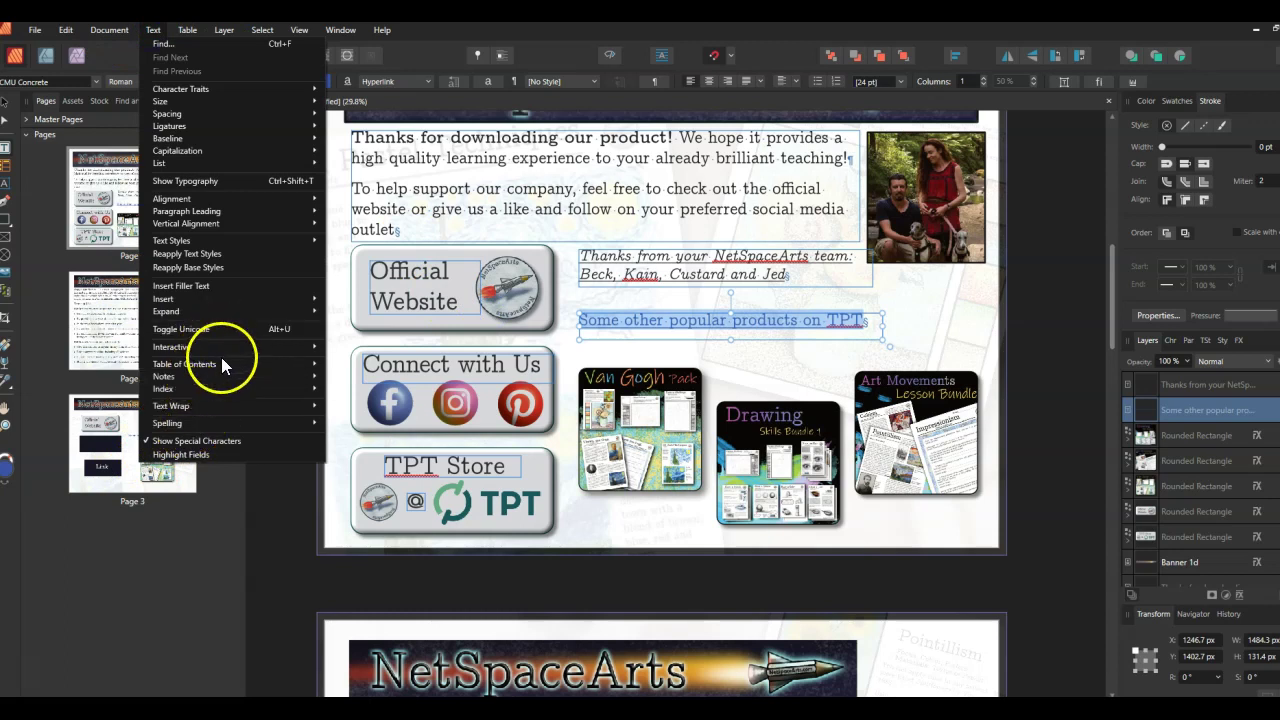
{"action": "mouse_move", "coordinate": [220, 349]}
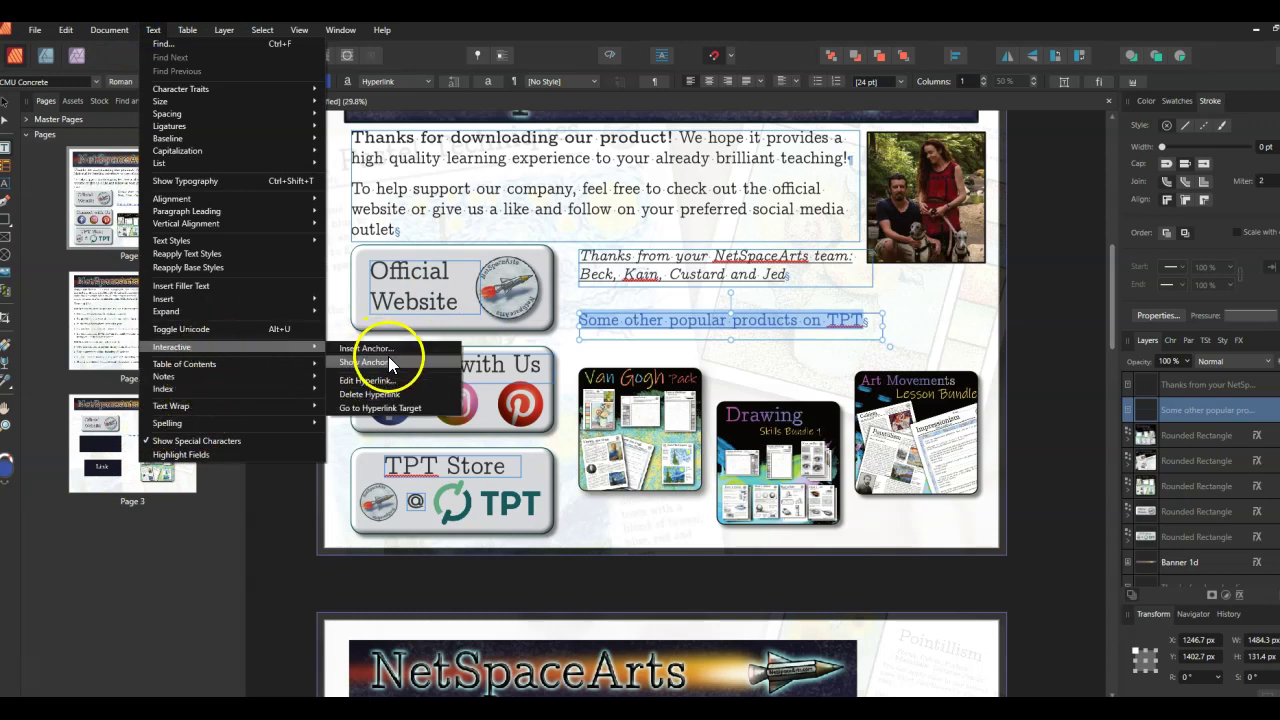
{"action": "left_click", "coordinate": [434, 255]}
Select the Official Website button and inspect its interactive hyperlink options.
{"action": "left_click", "coordinate": [481, 263]}
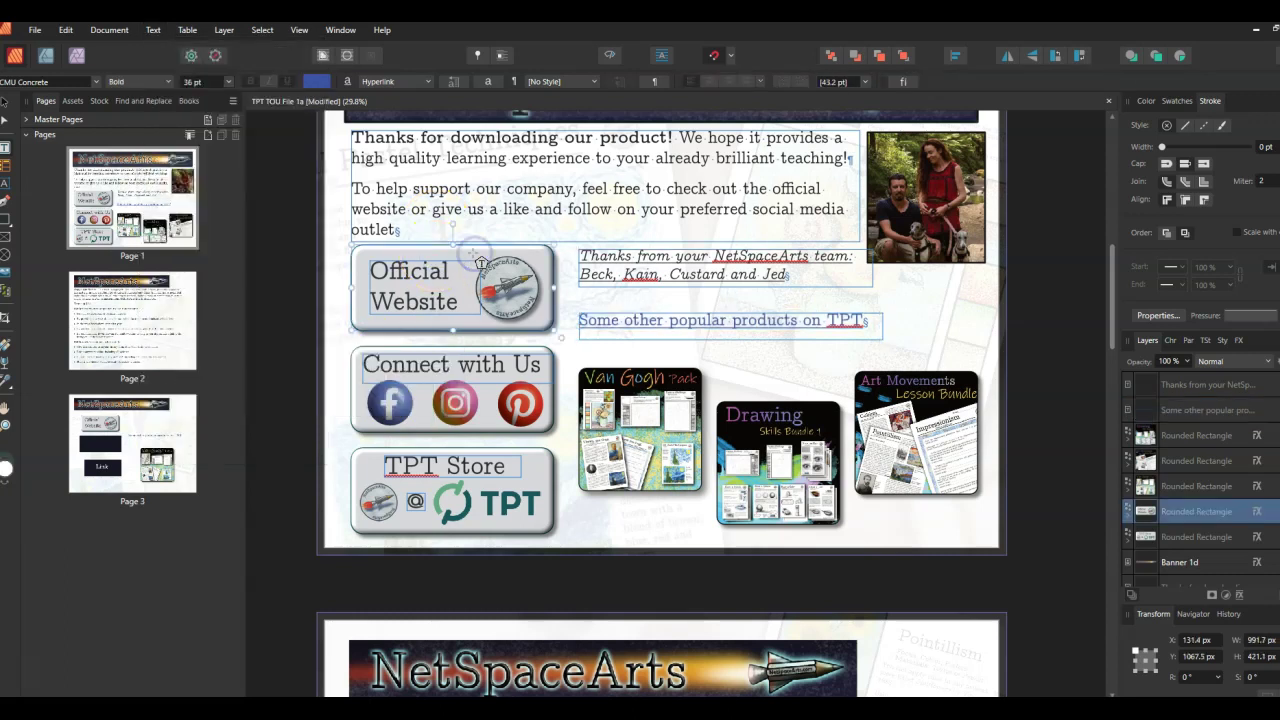
{"action": "left_click", "coordinate": [153, 31]}
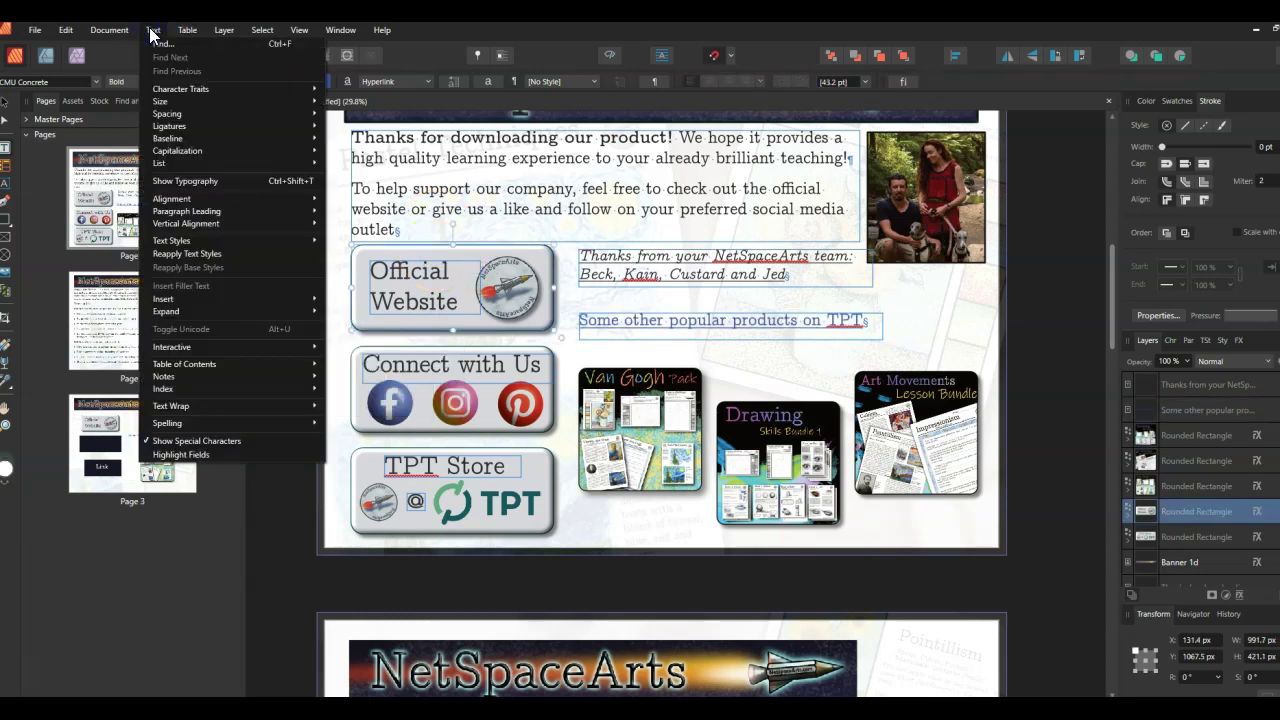
{"action": "mouse_move", "coordinate": [250, 346]}
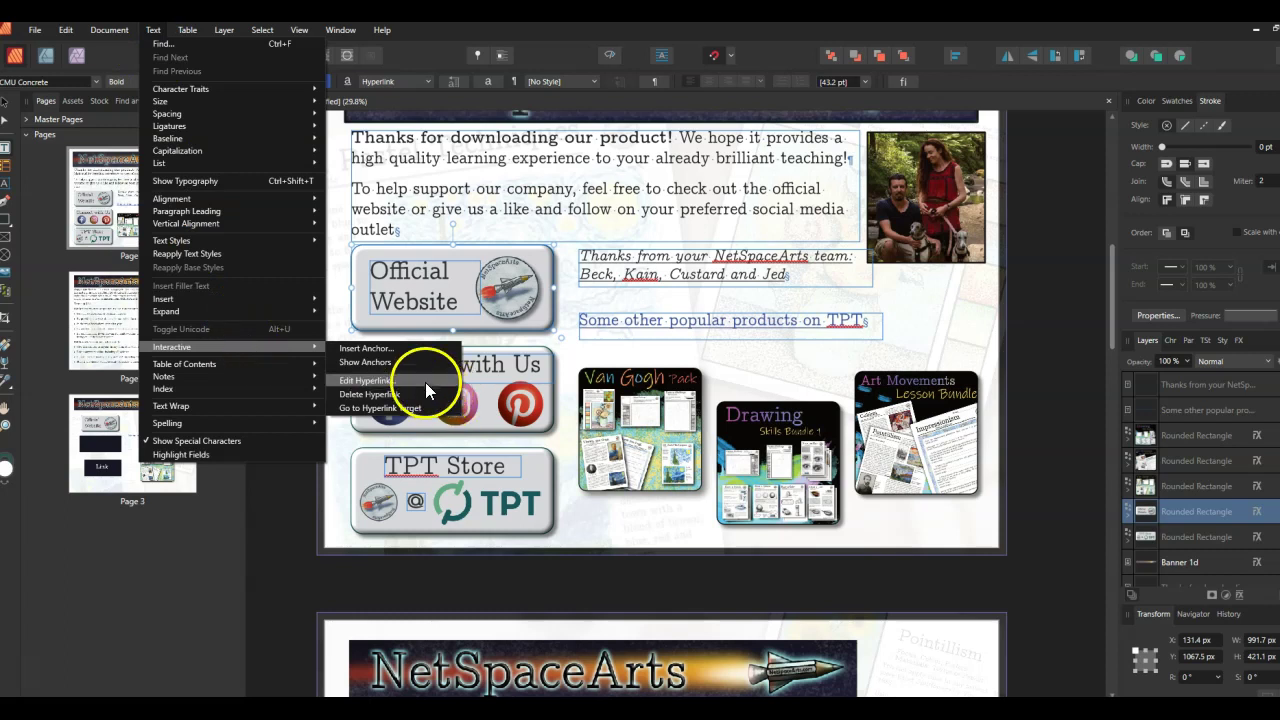
{"action": "left_click", "coordinate": [486, 246]}
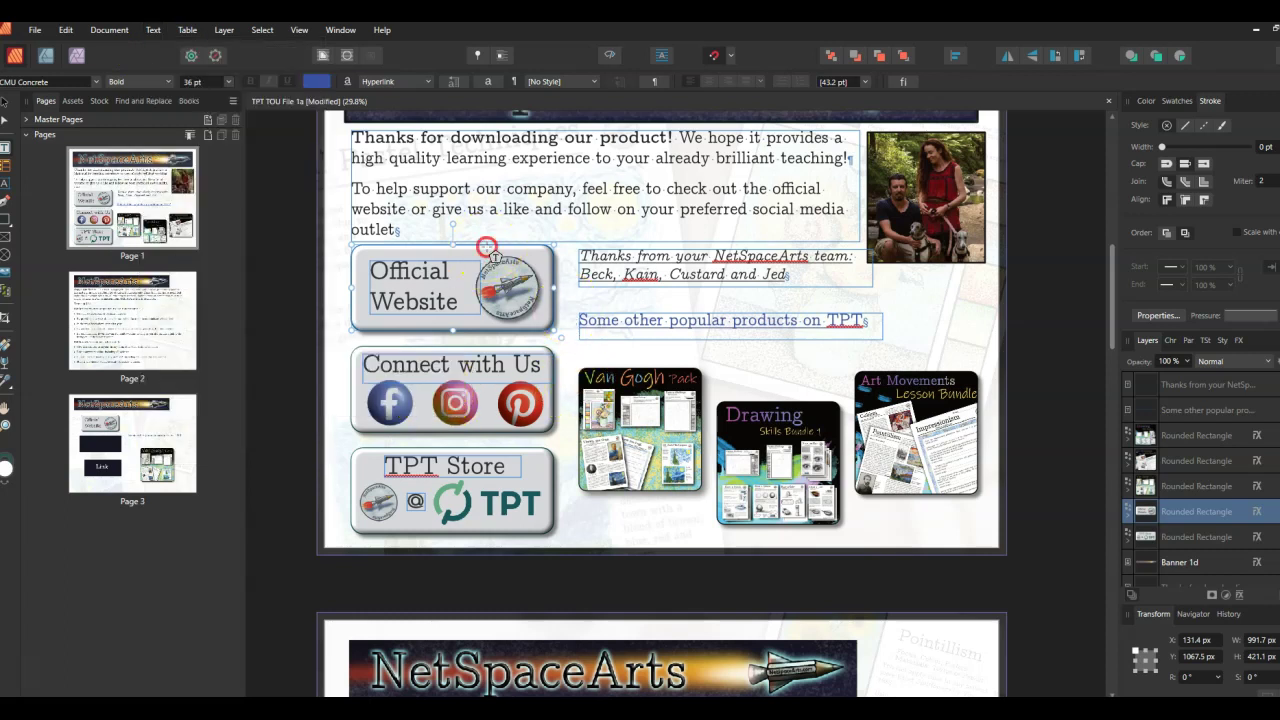
Select the full "Thanks from your NetSpaceArts team" text and open the properties for a new hyperlink on it.
{"action": "right_click", "coordinate": [650, 252]}
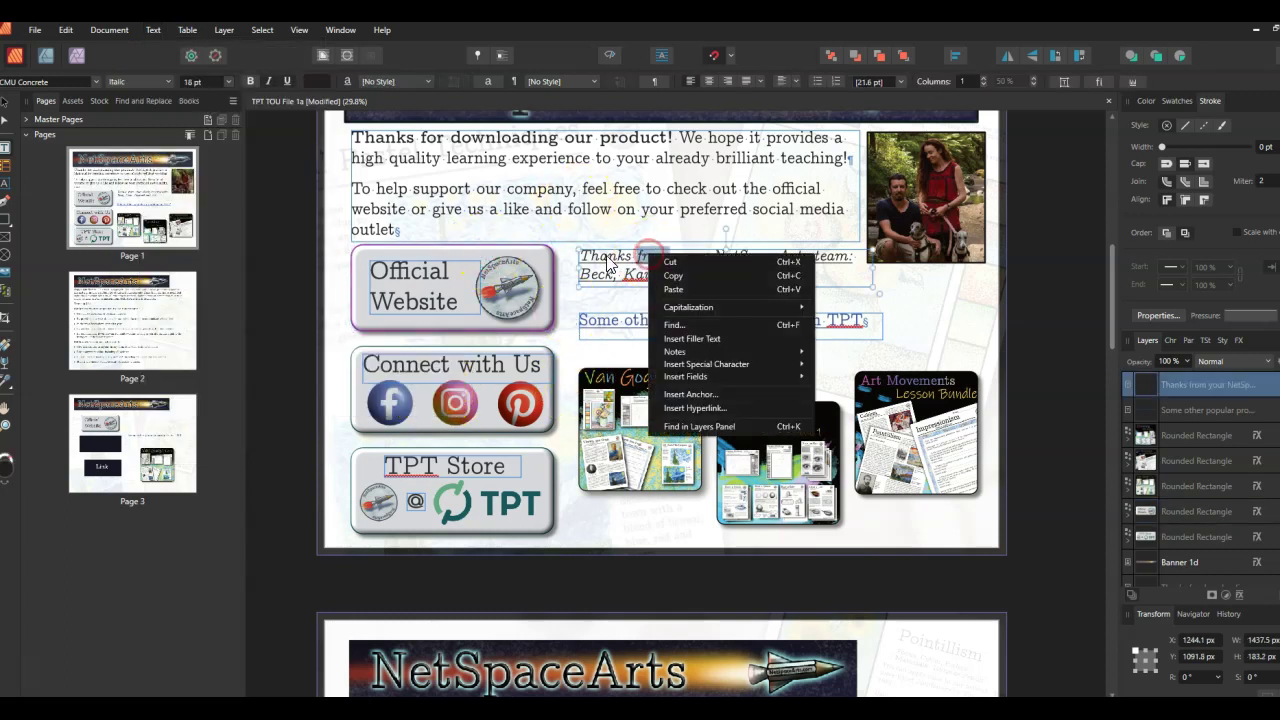
{"action": "left_click", "coordinate": [607, 262]}
{"action": "left_click_drag", "start_coordinate": [584, 256], "coordinate": [847, 286]}
{"action": "right_click", "coordinate": [703, 264]}
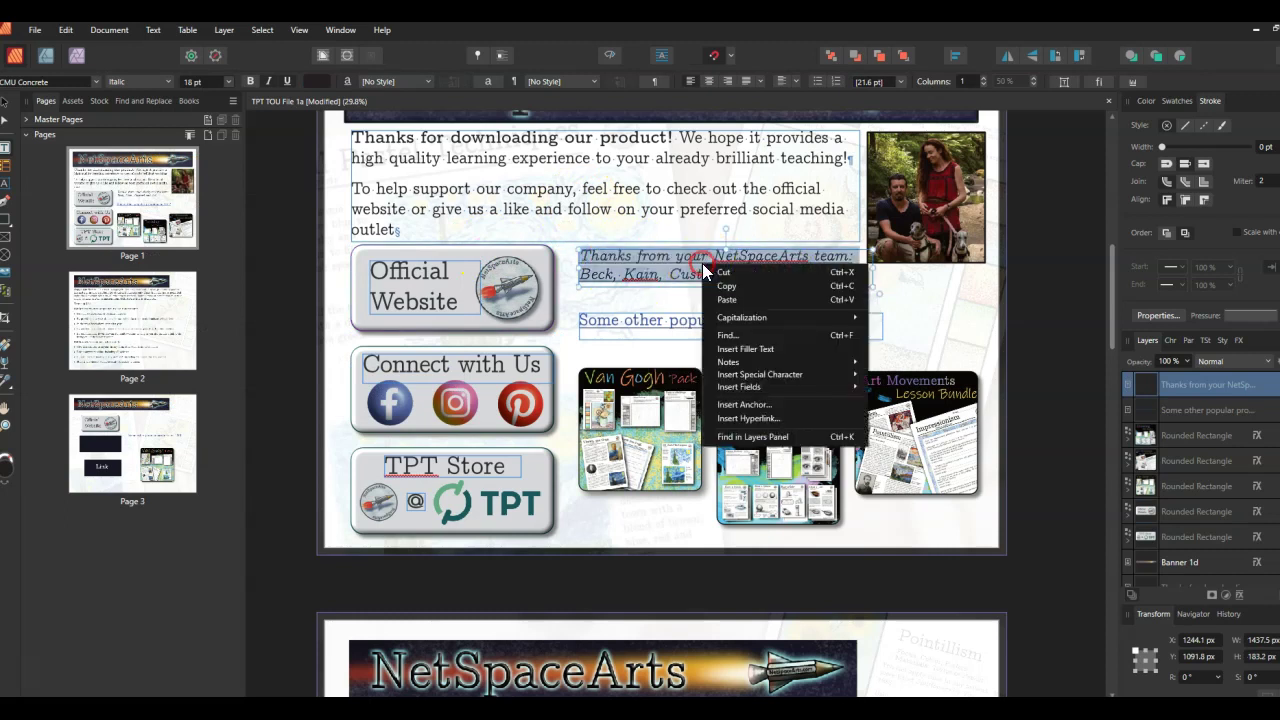
{"action": "left_click", "coordinate": [735, 418]}
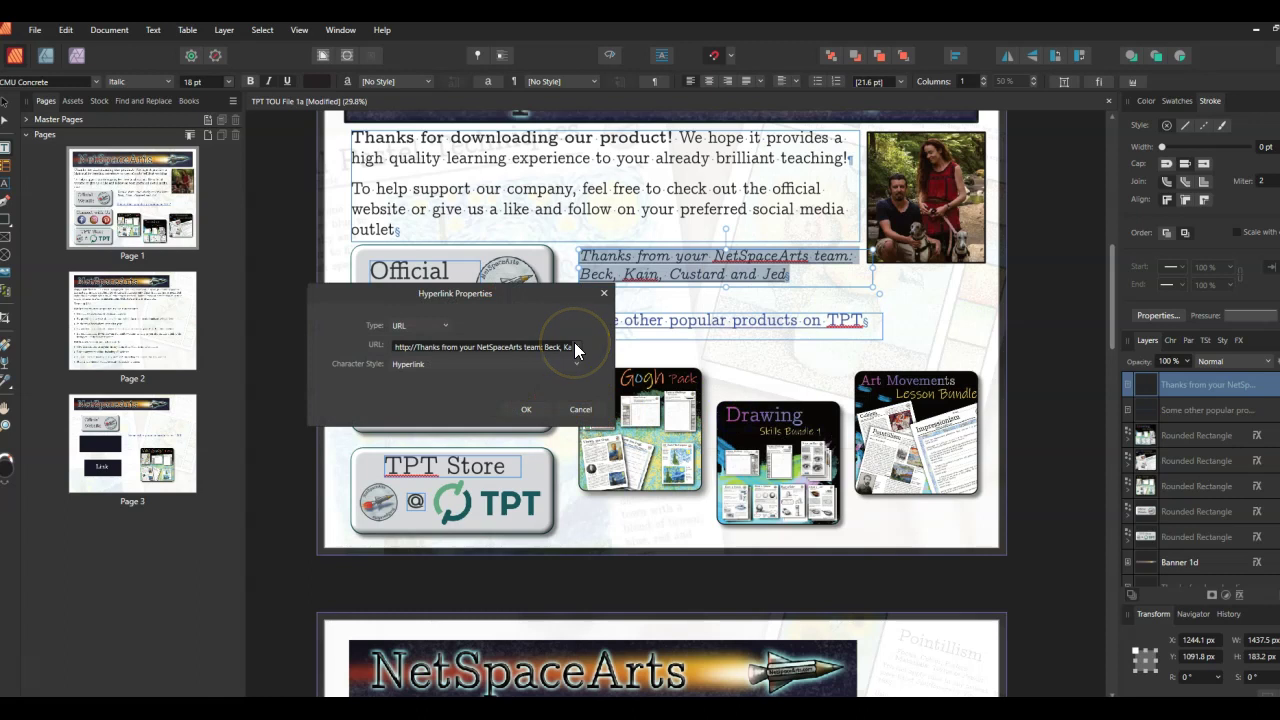
Review the list of previously used URLs offered for the text hyperlink, and close the properties without applying a link.
{"action": "left_click", "coordinate": [577, 347]}
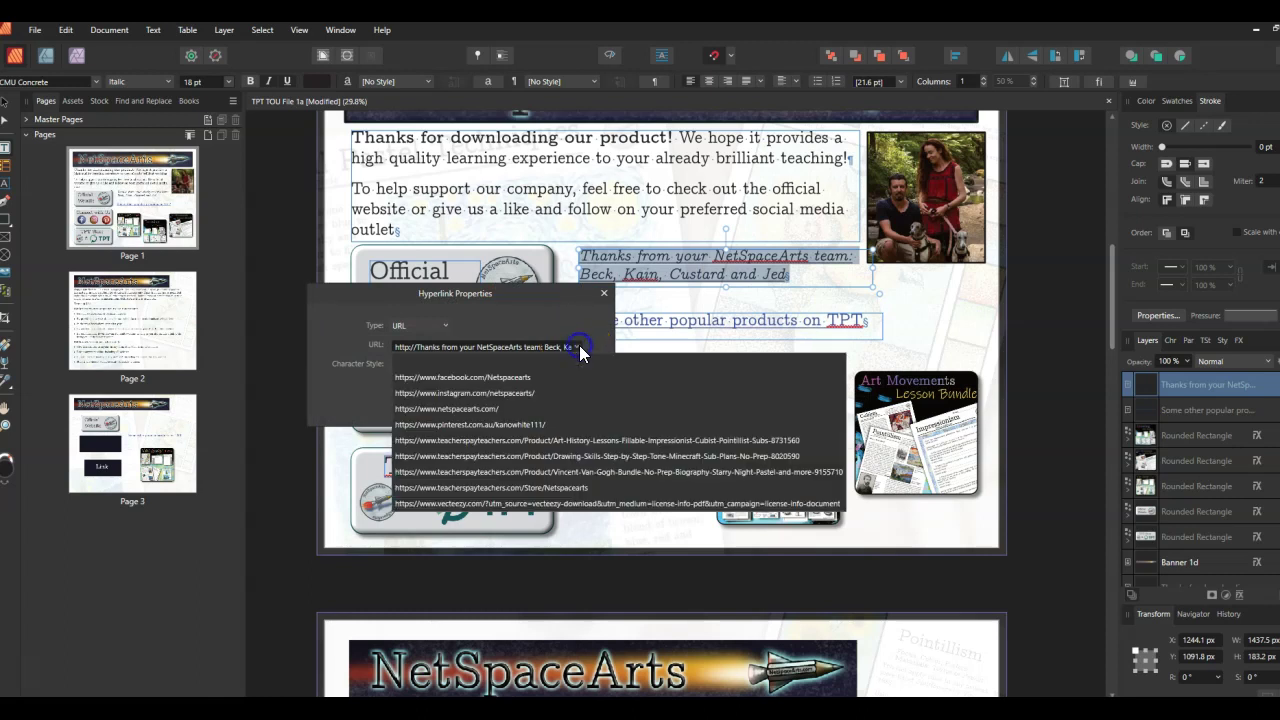
{"action": "left_click", "coordinate": [577, 347]}
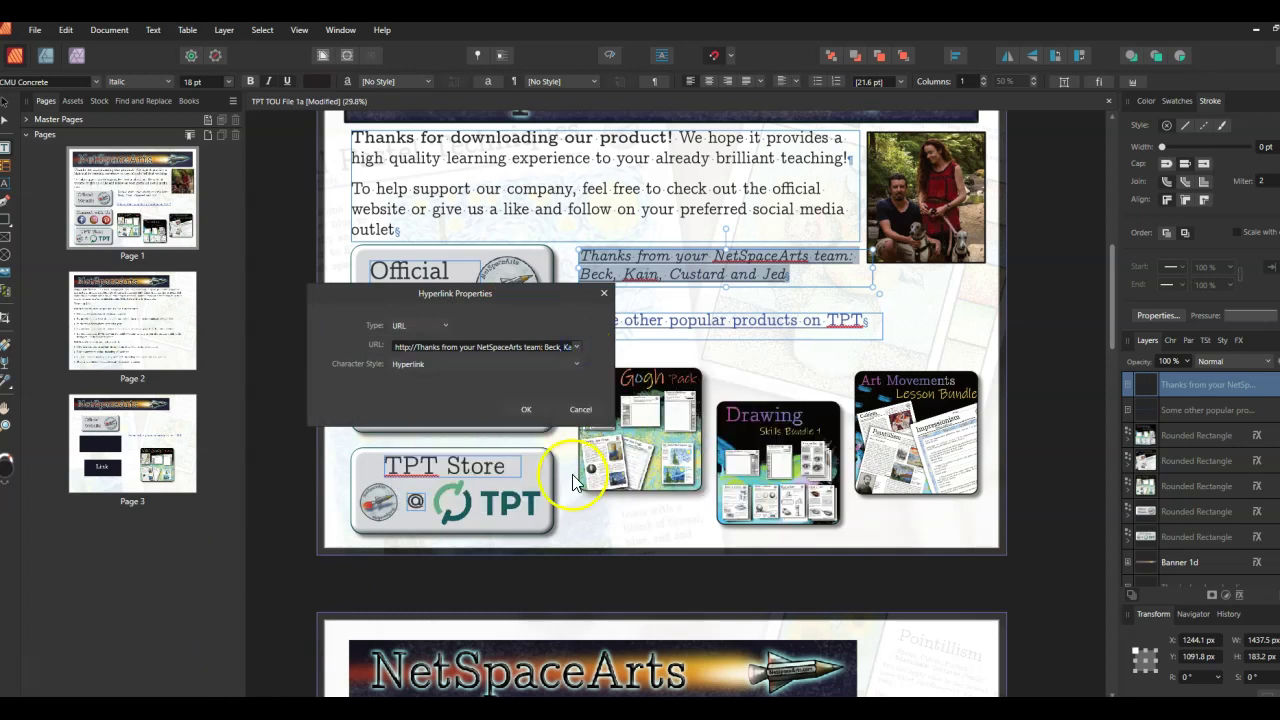
{"action": "left_click", "coordinate": [576, 347]}
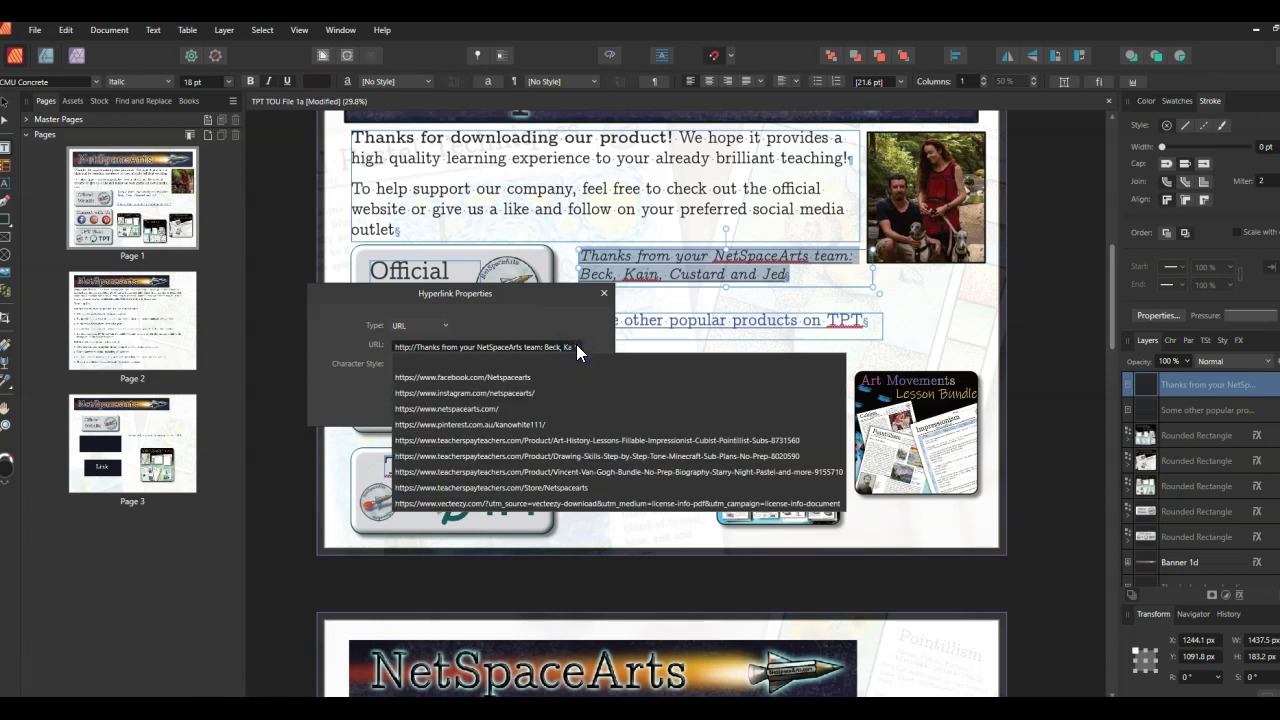
{"action": "left_click", "coordinate": [588, 328]}
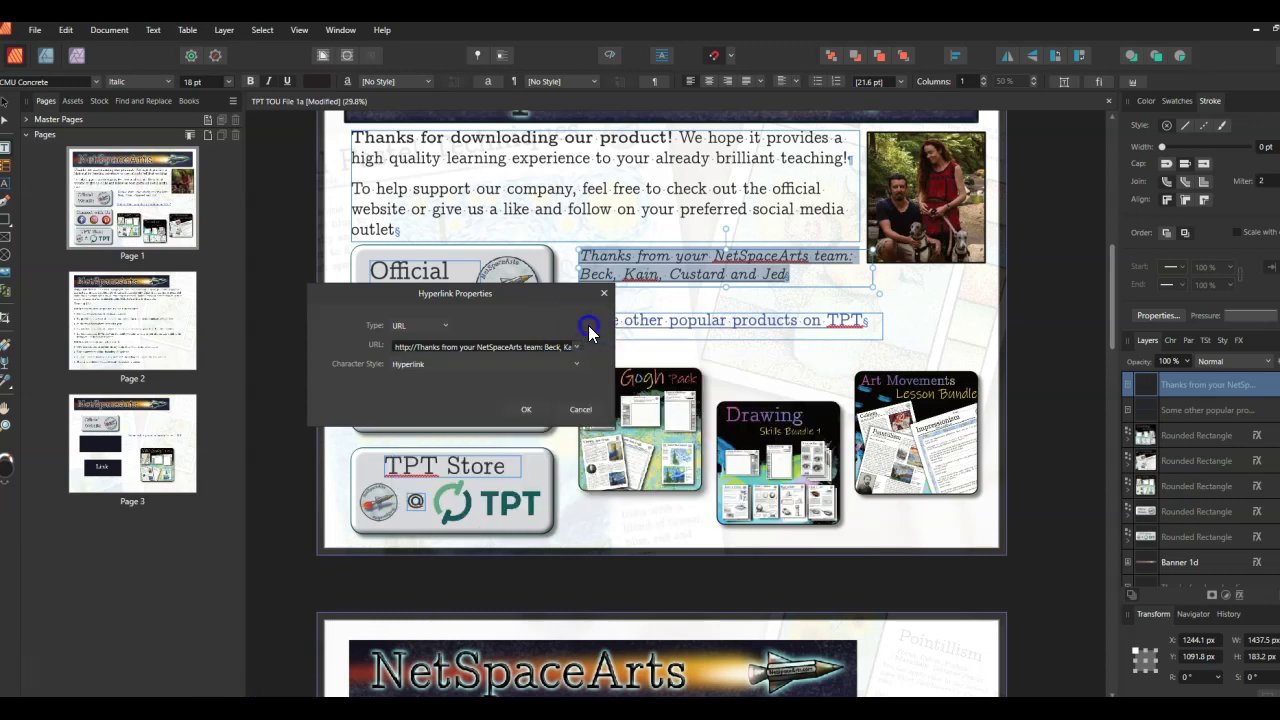
{"action": "left_click", "coordinate": [578, 346]}
{"action": "left_click", "coordinate": [578, 346]}
{"action": "left_click", "coordinate": [605, 293]}
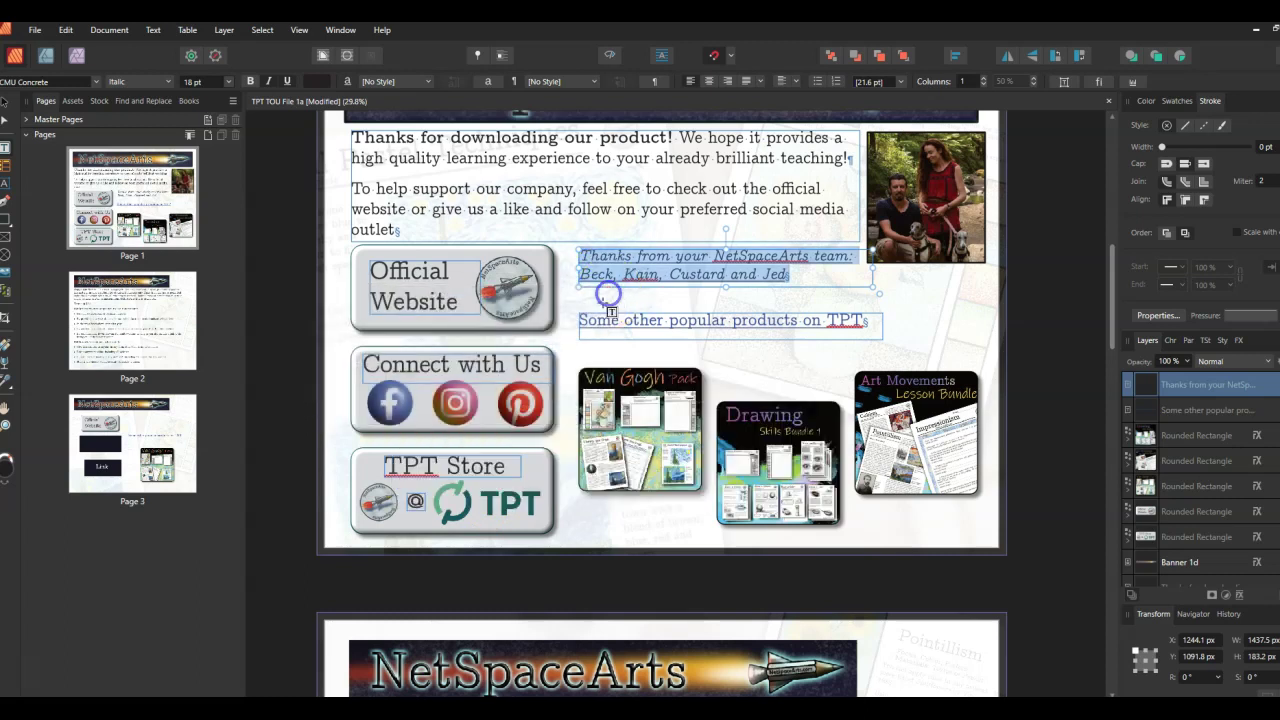
{"action": "scroll", "coordinate": [557, 362], "scroll_direction": "up", "scroll_amount": 3}
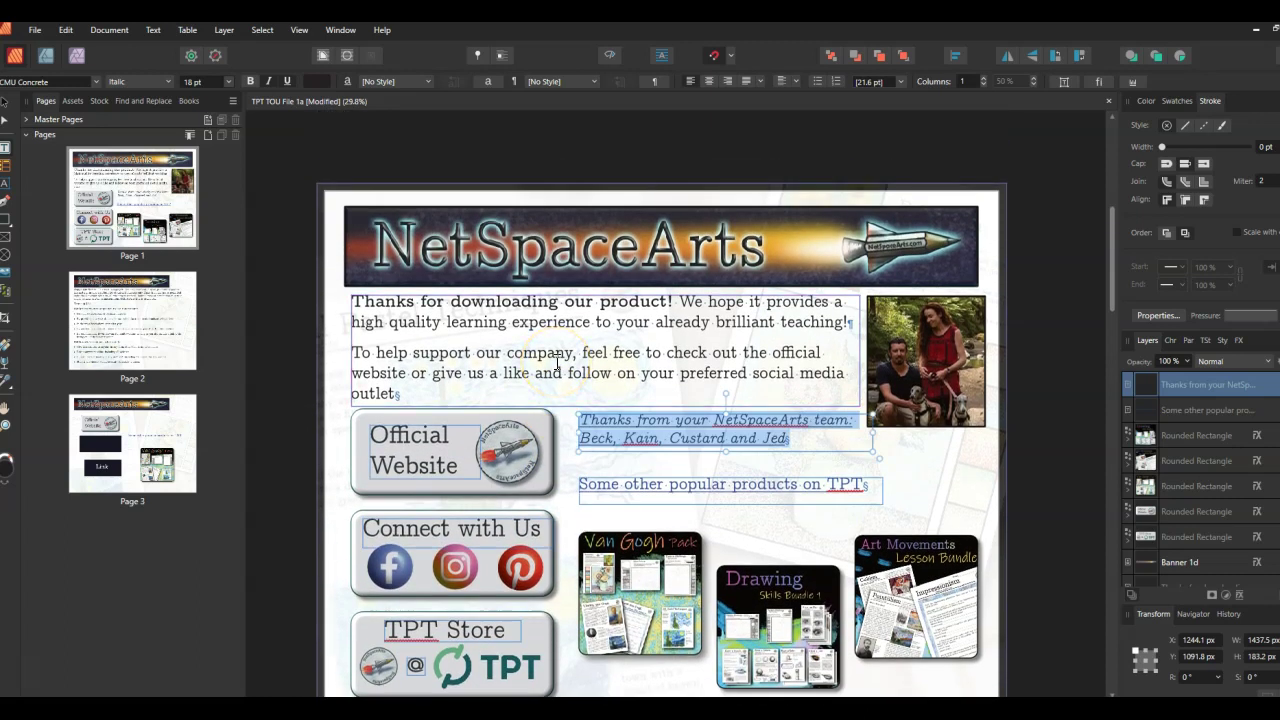
{"action": "scroll", "coordinate": [508, 440], "scroll_direction": "down", "scroll_amount": 3}
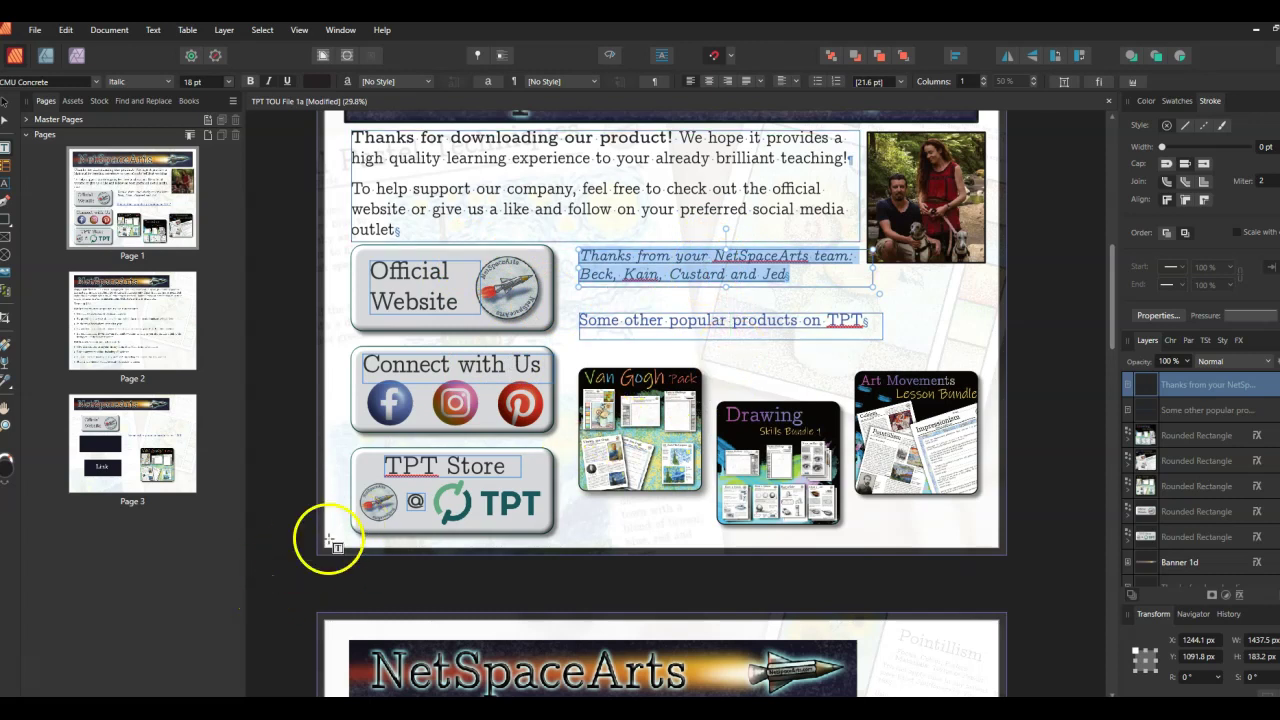
{"action": "scroll", "coordinate": [330, 540], "scroll_direction": "down", "scroll_amount": 1}
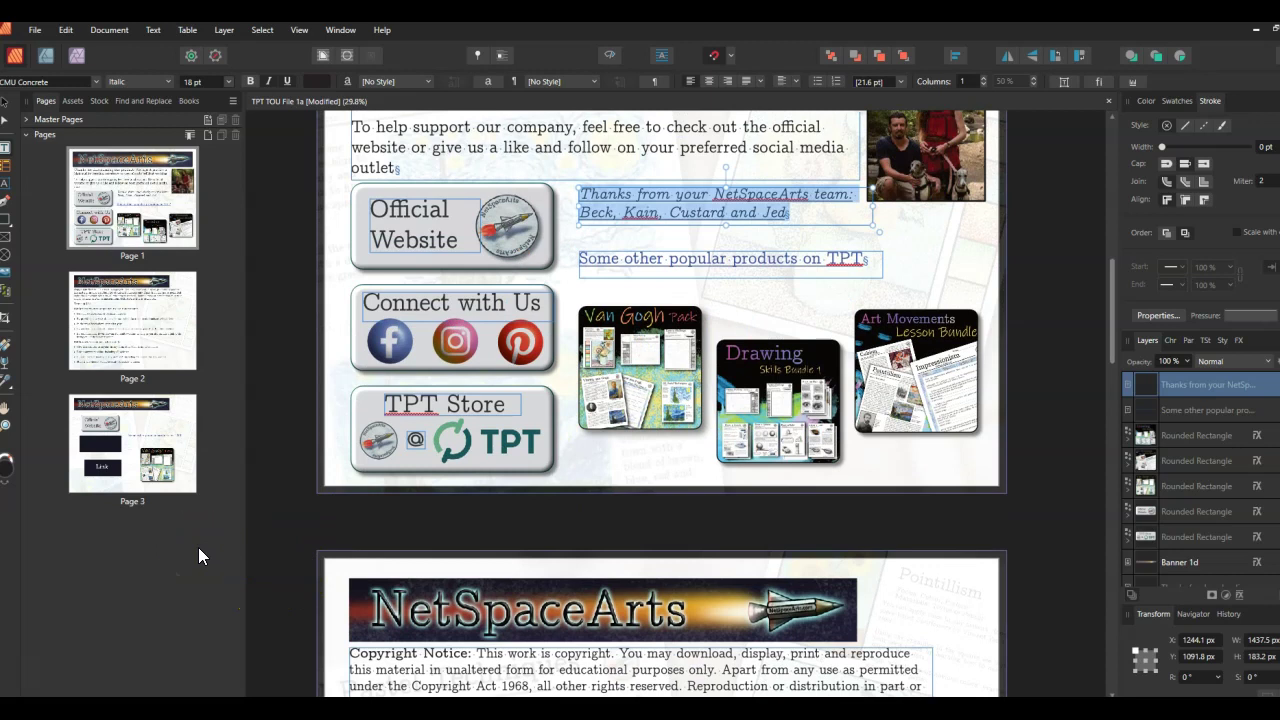
{"action": "scroll", "coordinate": [329, 429], "scroll_direction": "up", "scroll_amount": 2}
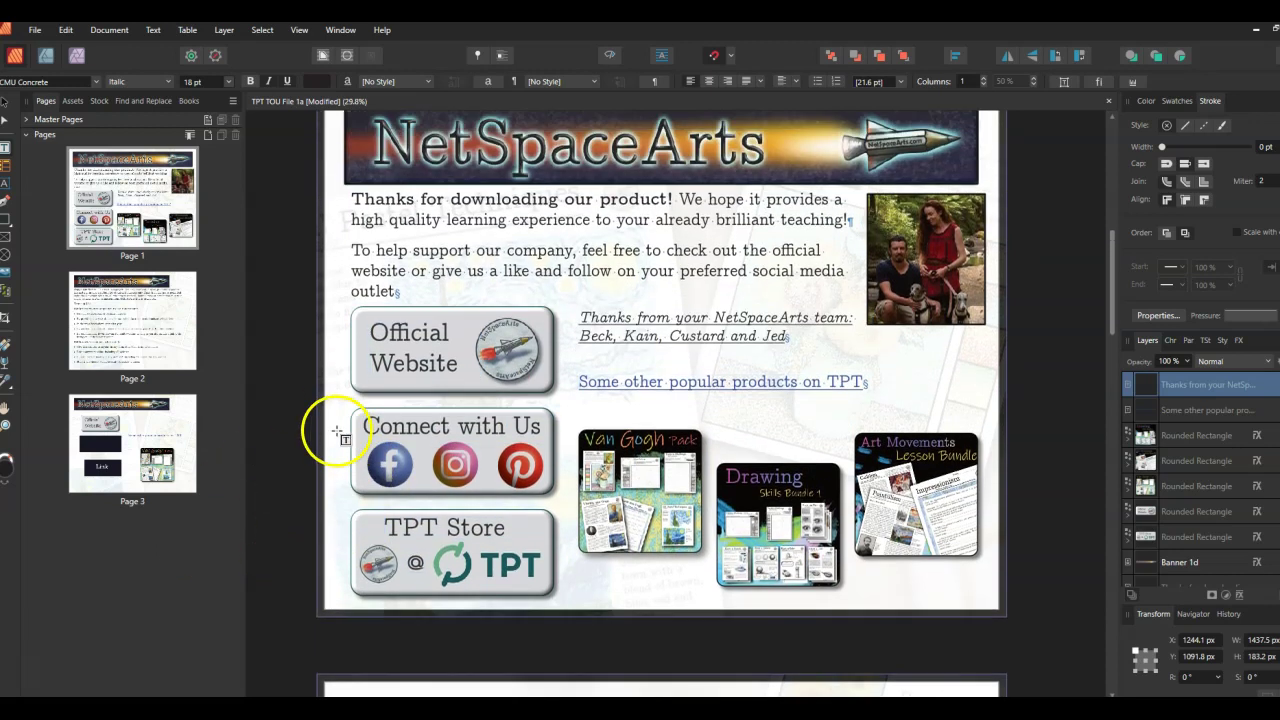
{"action": "scroll", "coordinate": [455, 296], "scroll_direction": "up", "scroll_amount": 2}
{"action": "left_click", "coordinate": [409, 331]}
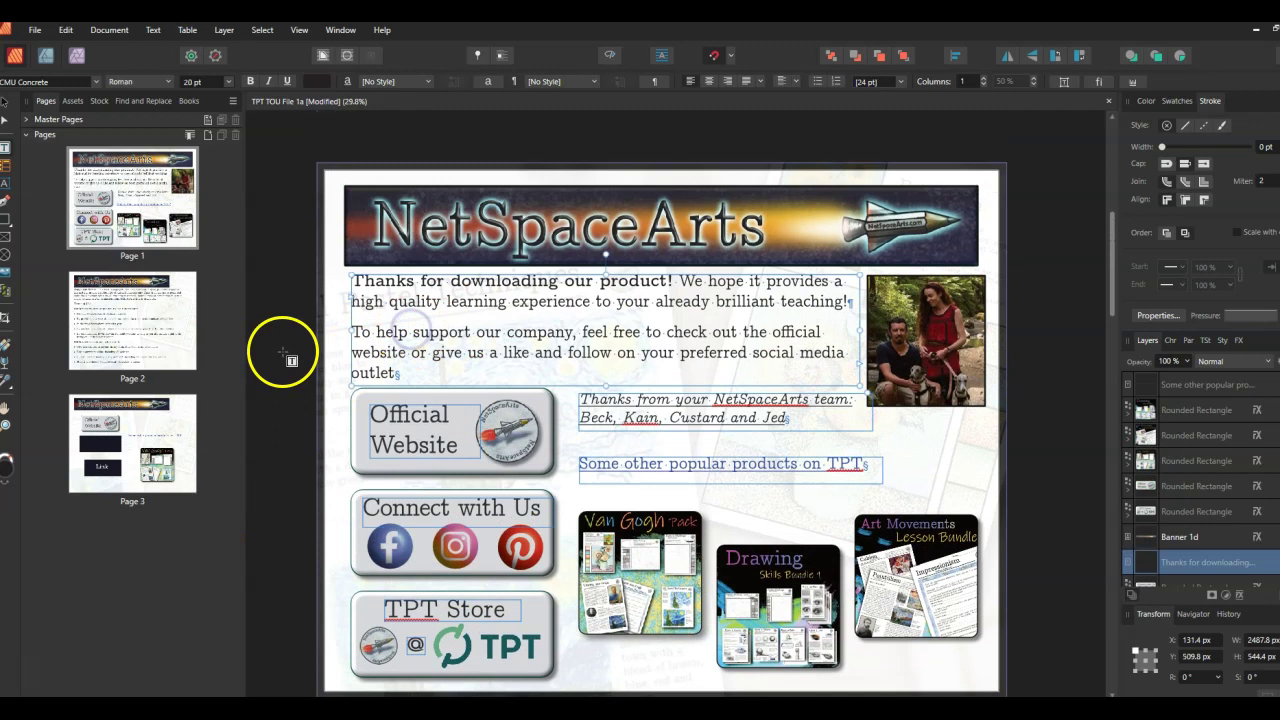